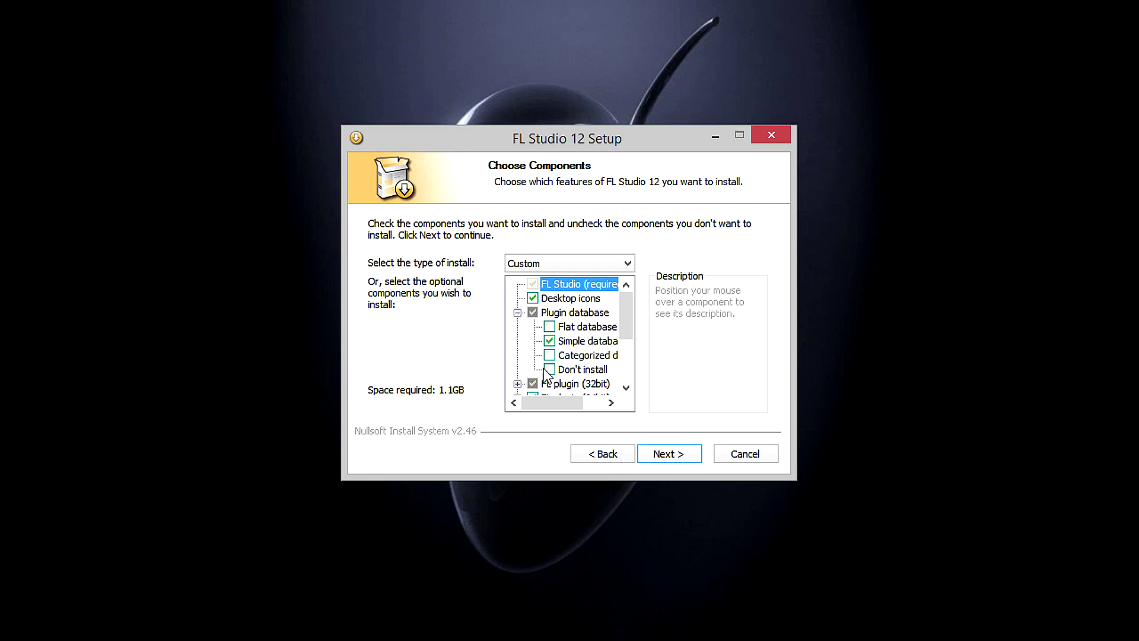
Keep the Simple database option under Plugin database in the custom install components and continue the setup
drag(552, 403, 564, 403)
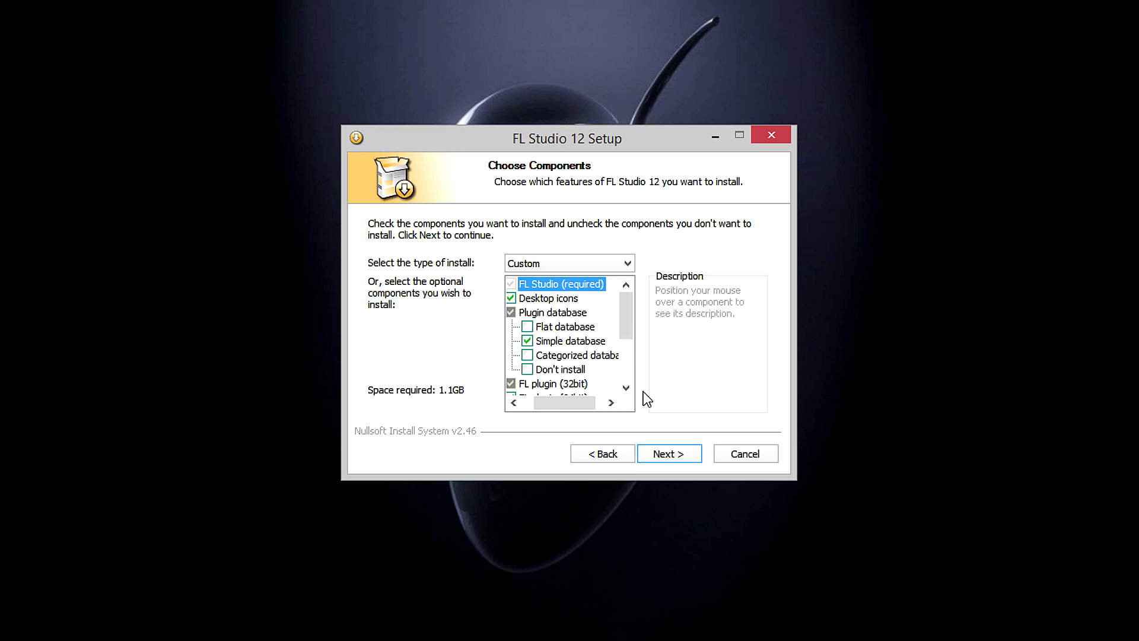
click(667, 455)
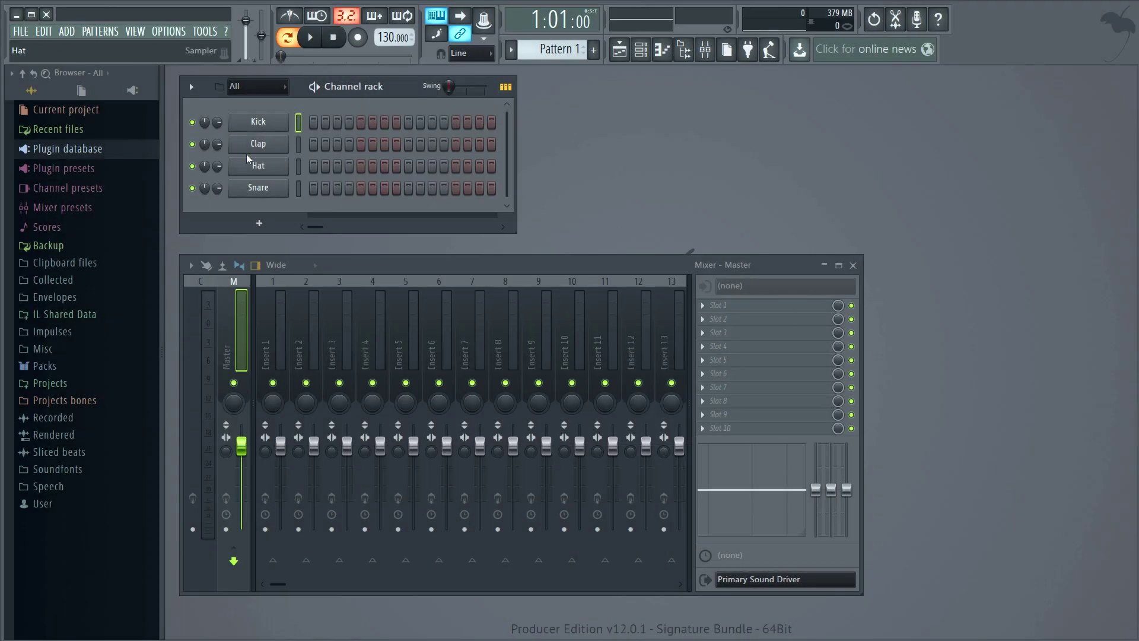
Expand the plugin database, refresh the plugin list in the file settings without a deep scan, and close the settings
click(80, 154)
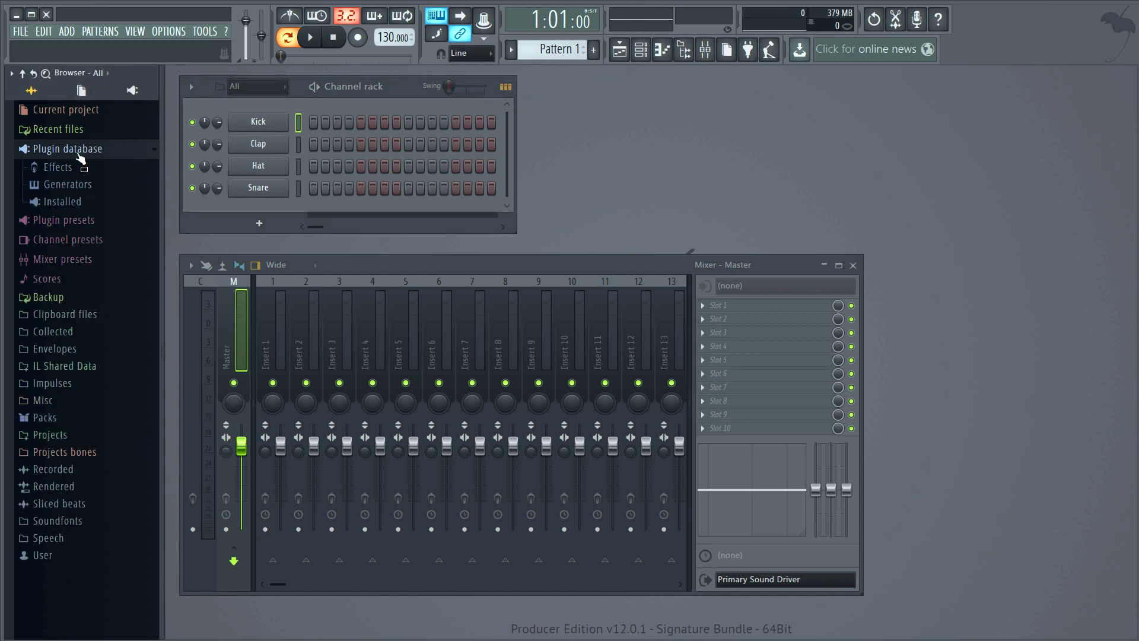
click(171, 31)
click(191, 97)
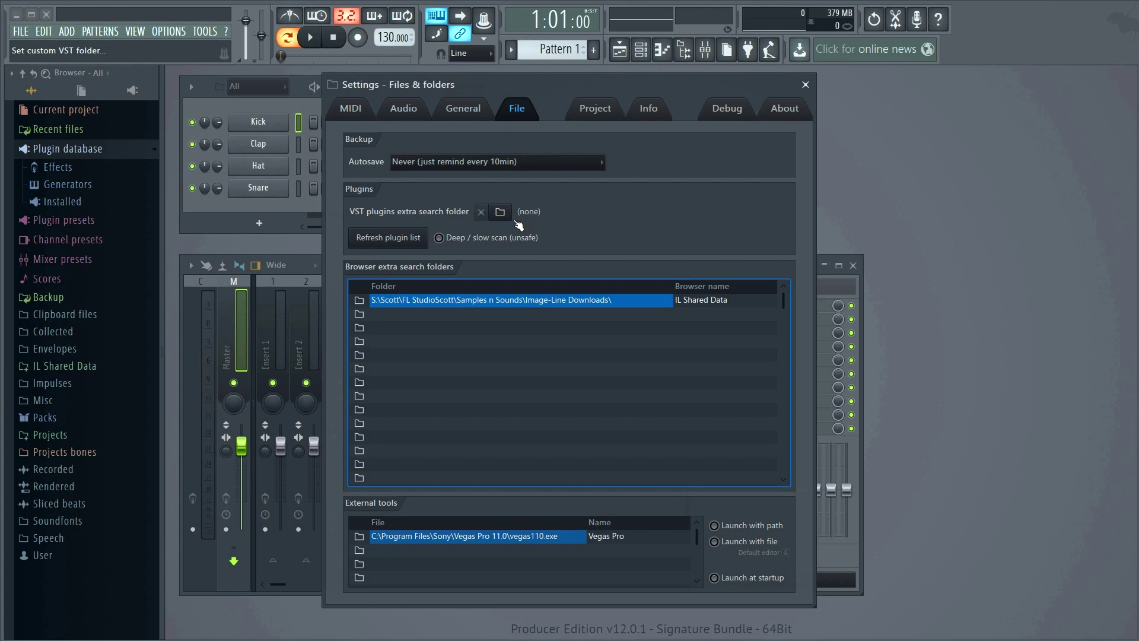
click(385, 237)
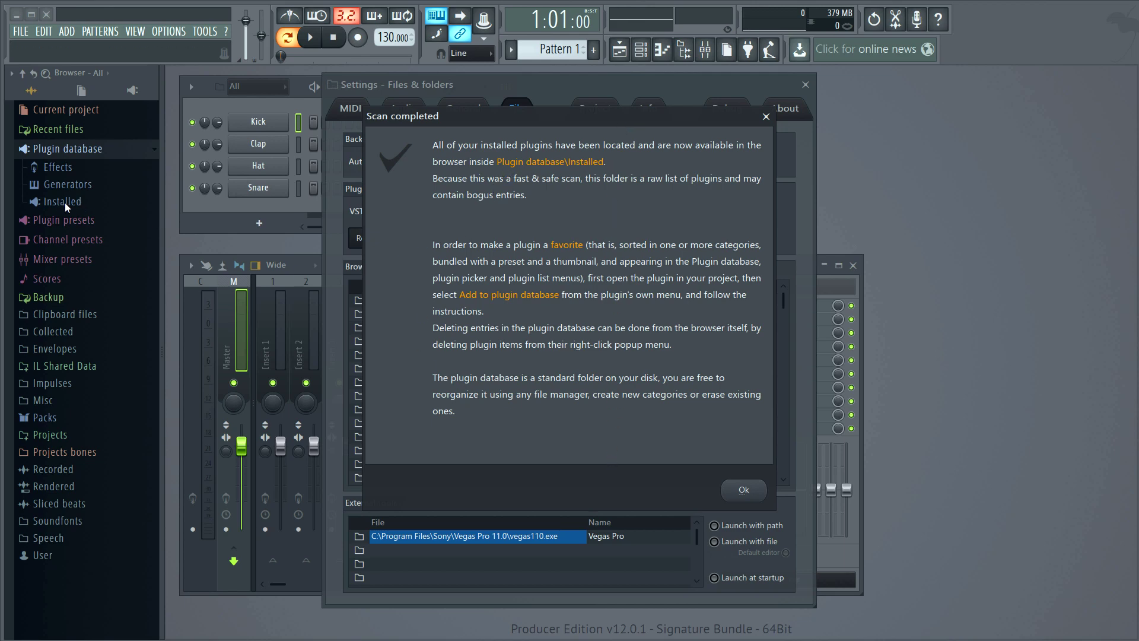
click(744, 490)
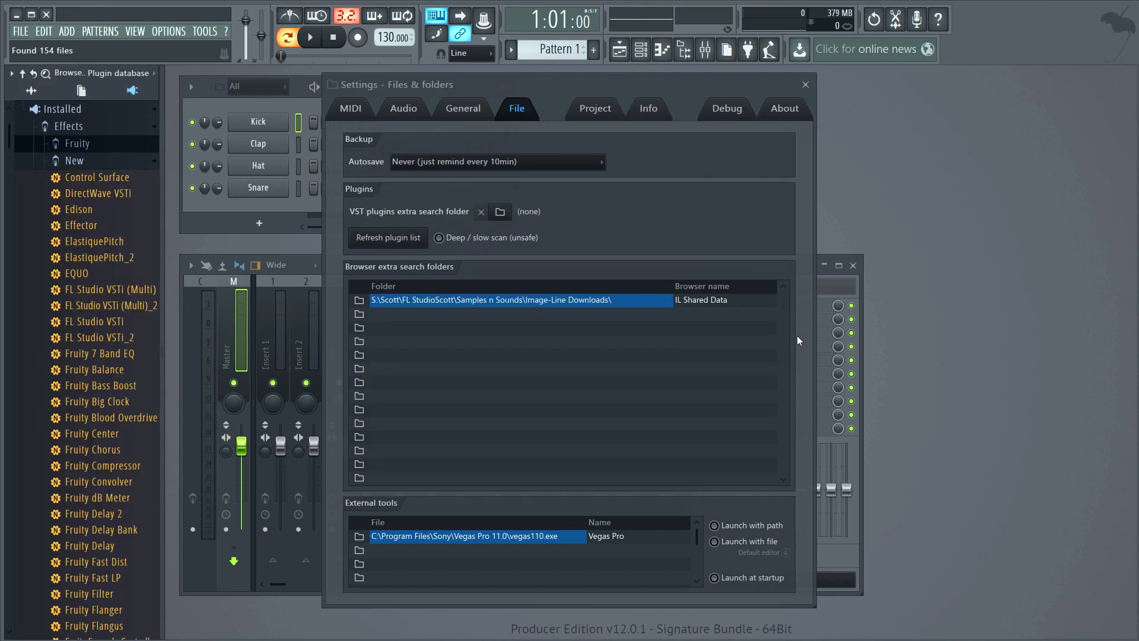
click(807, 85)
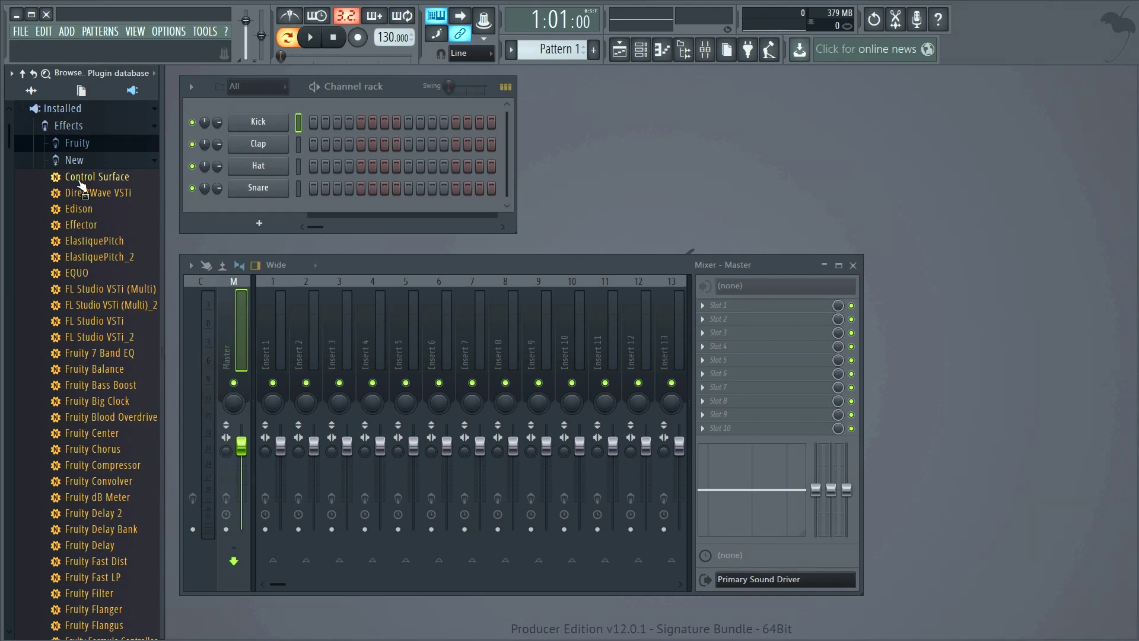
Load Scarlett Compressor 64 from the installed effects into slot 1 of the Master track, and move its window clear of the slot list
scroll(82, 189, down, 20)
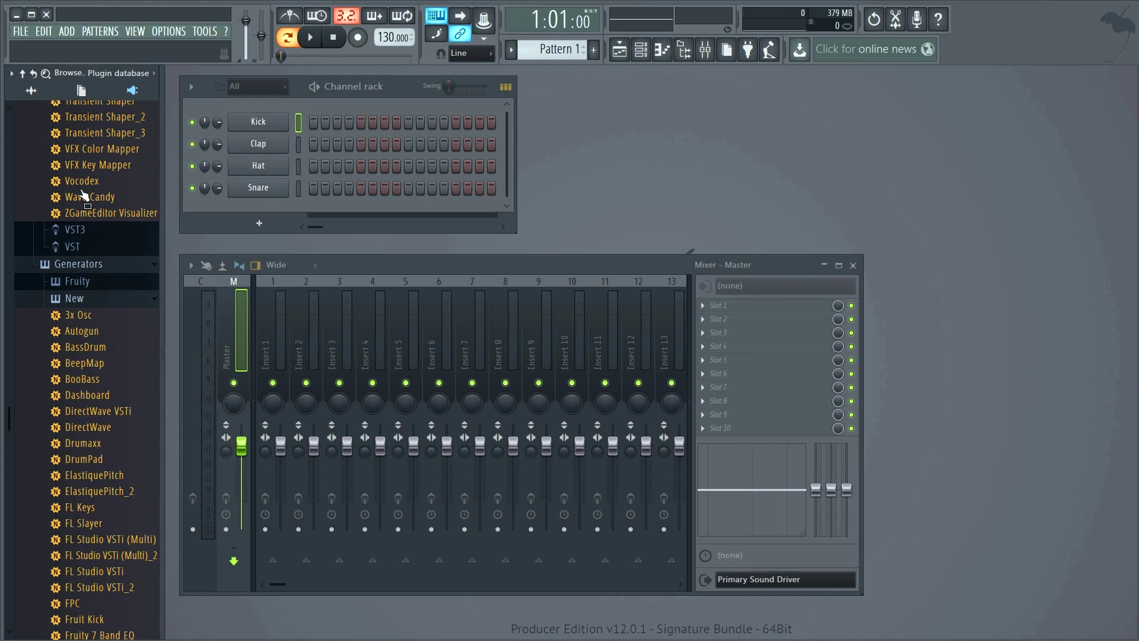
scroll(83, 196, down, 10)
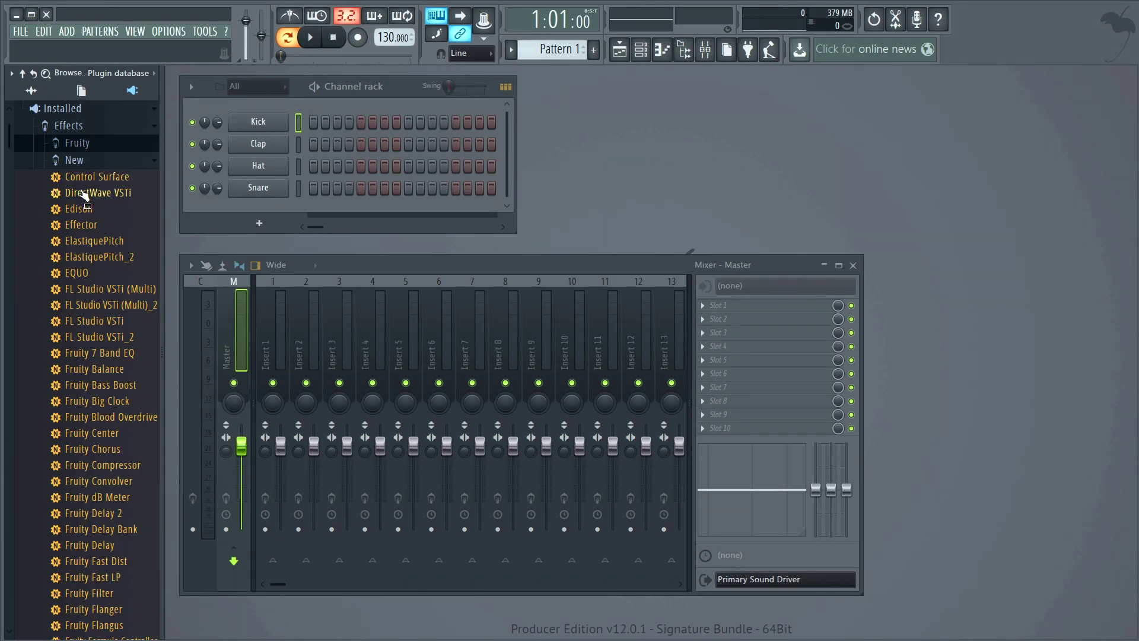
scroll(85, 196, down, 20)
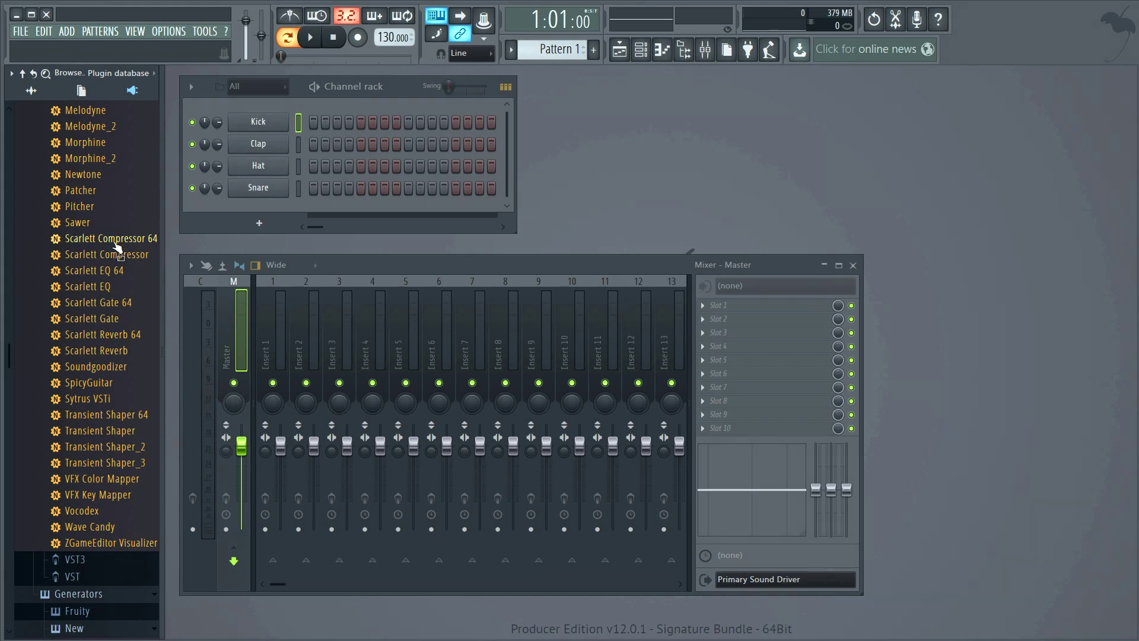
drag(117, 247, 765, 306)
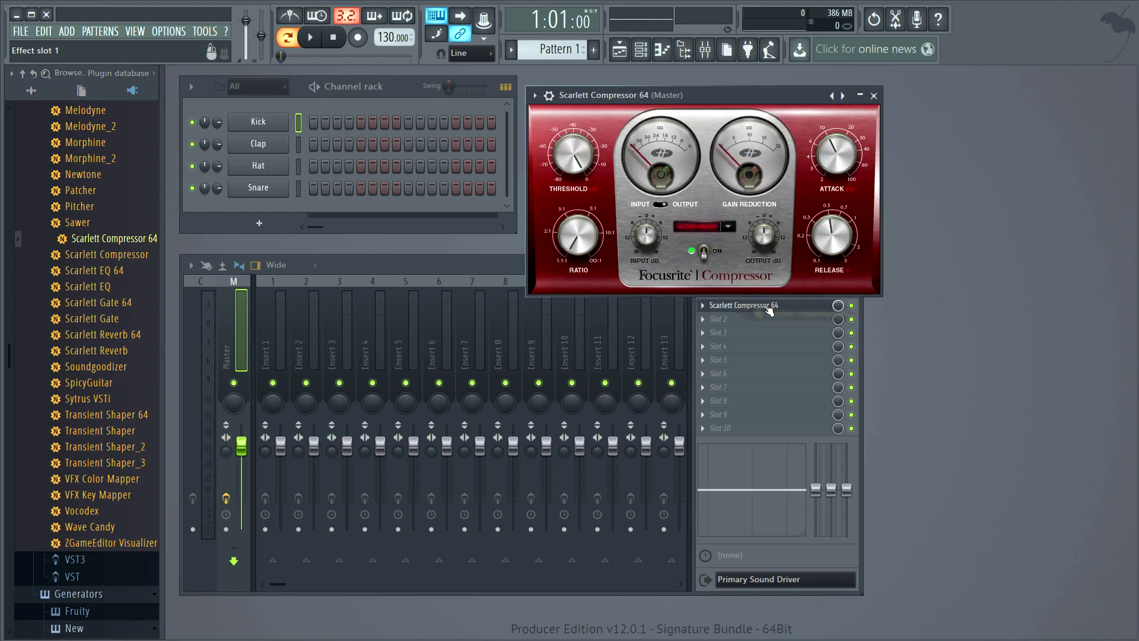
click(133, 91)
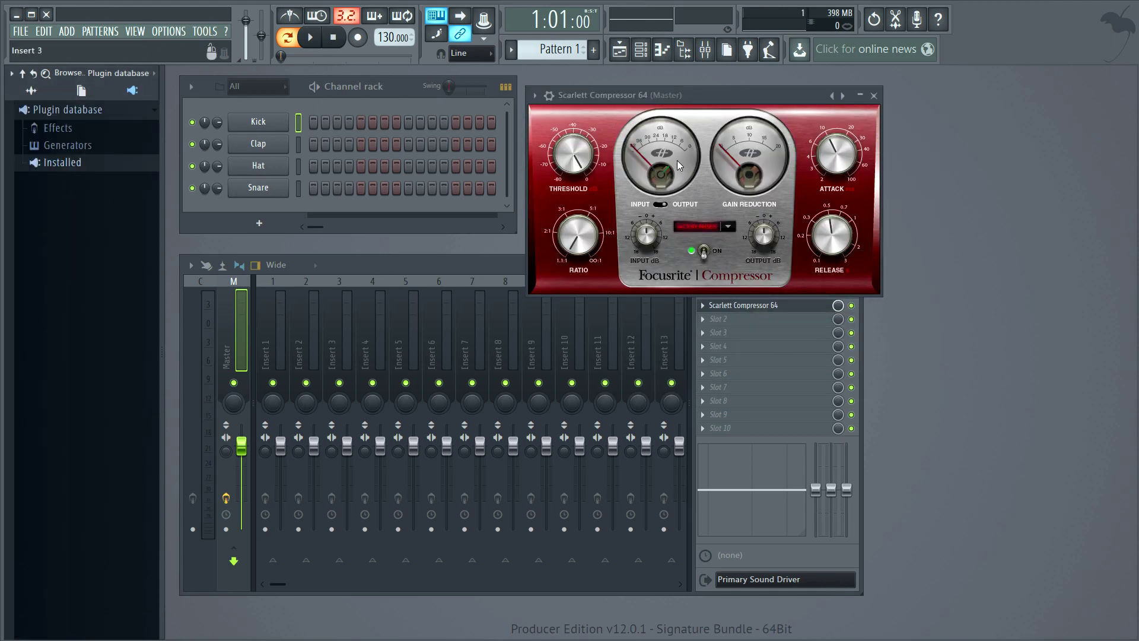
drag(707, 96, 757, 77)
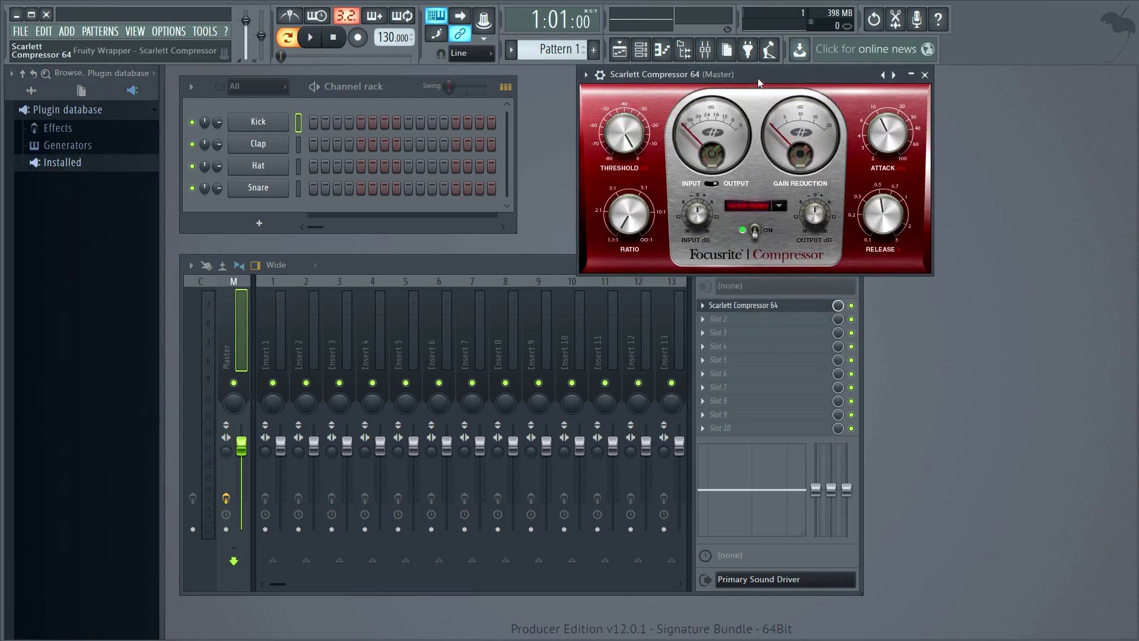
Compare the plugin list offered for Master effect slot 2 with the Effects categories in the plugin database
click(703, 320)
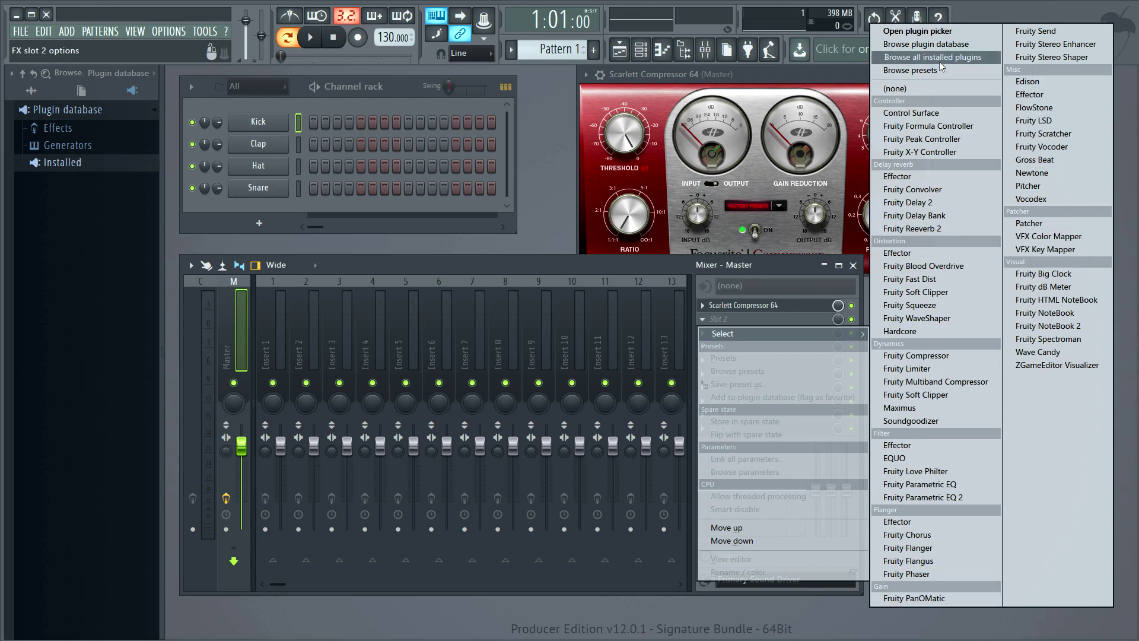
click(66, 127)
click(67, 126)
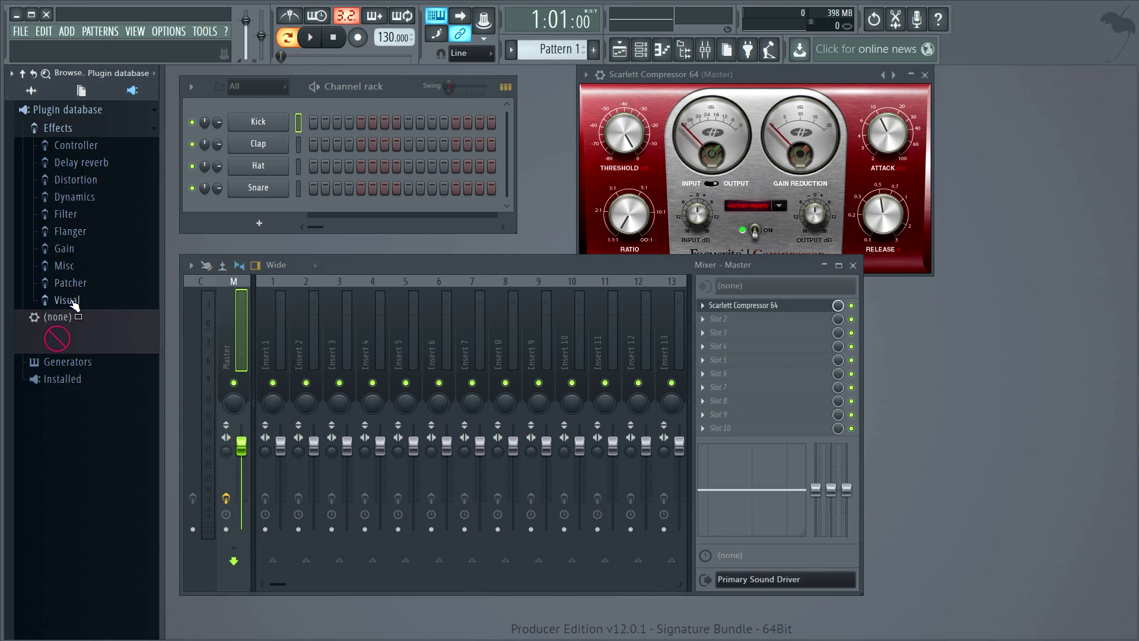
click(702, 319)
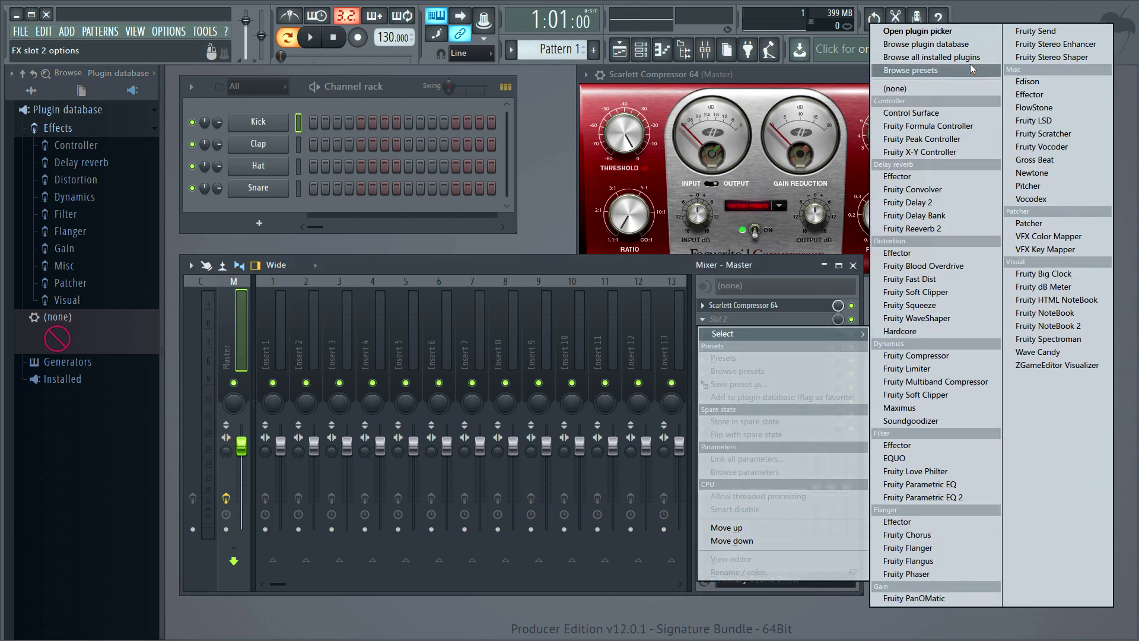
click(956, 534)
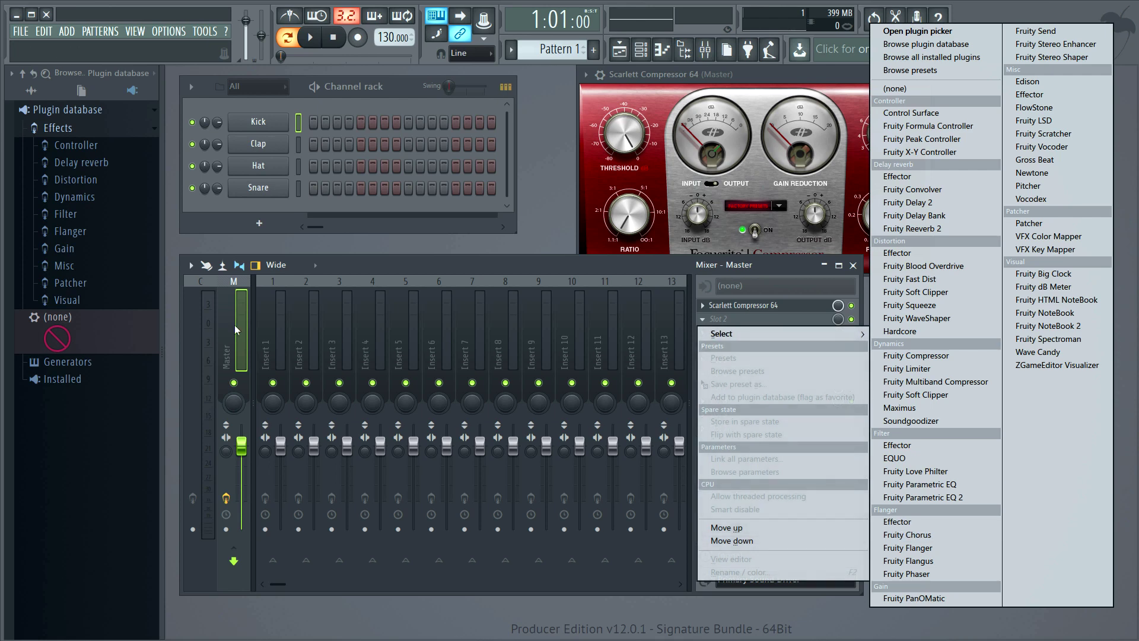
click(46, 129)
click(47, 130)
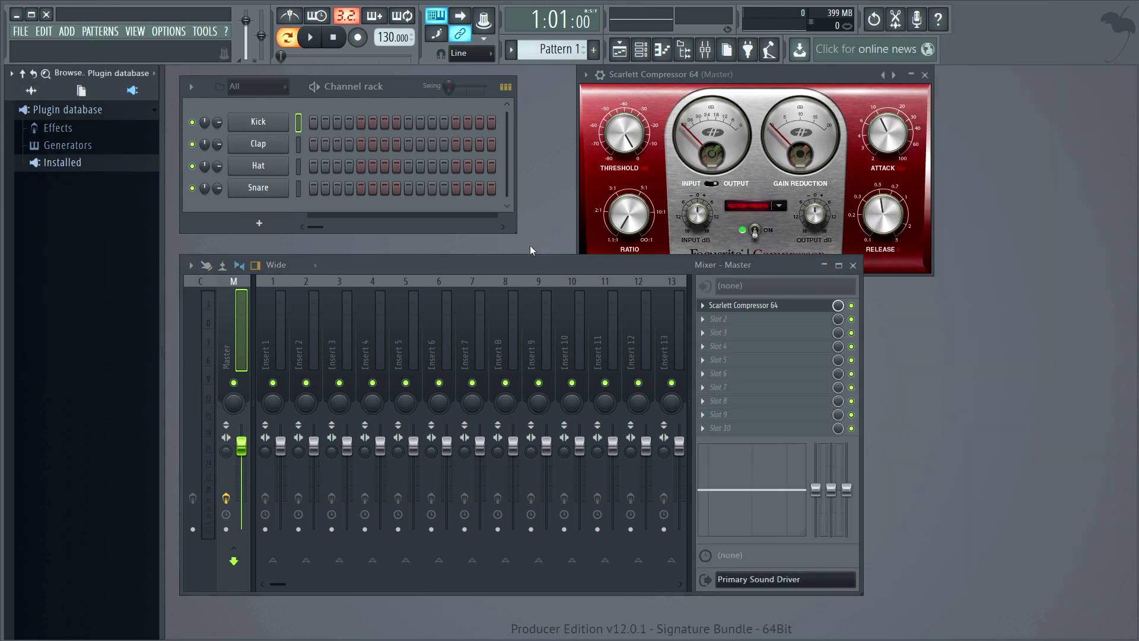
Try to flag Scarlett Compressor 64 as a favorite in the plugin database without choosing a category, and dismiss the notice
click(770, 73)
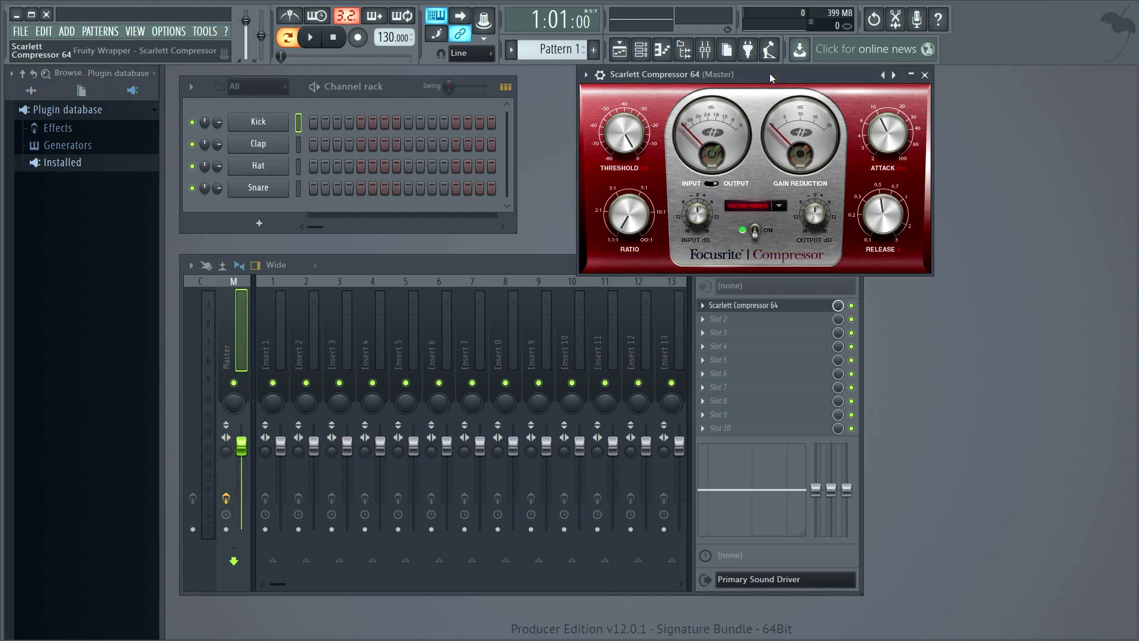
click(586, 75)
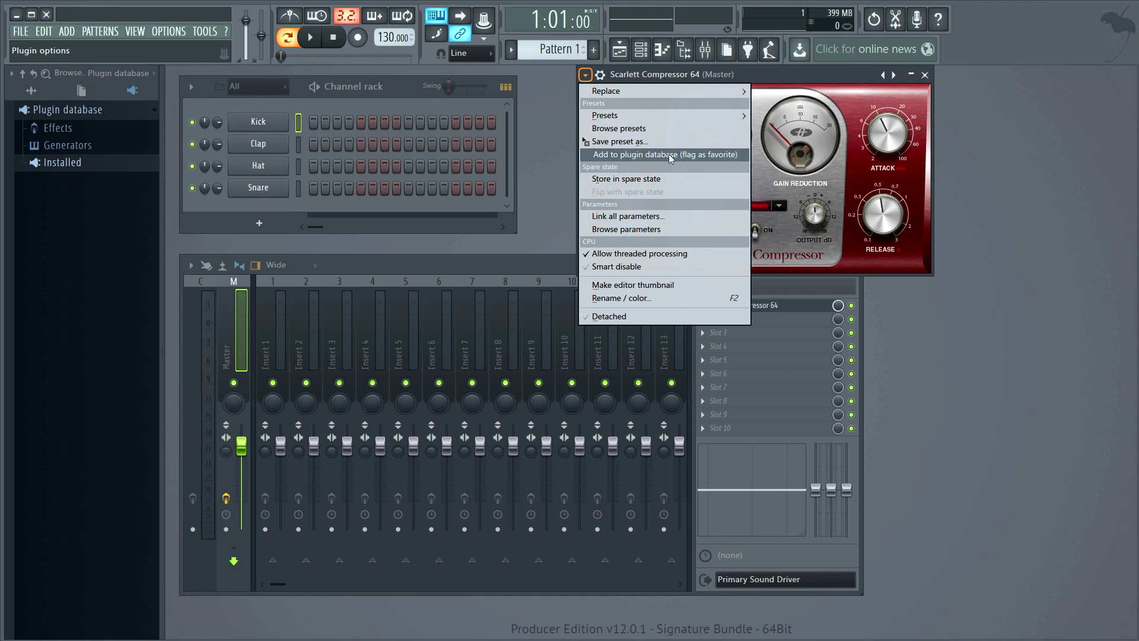
click(671, 155)
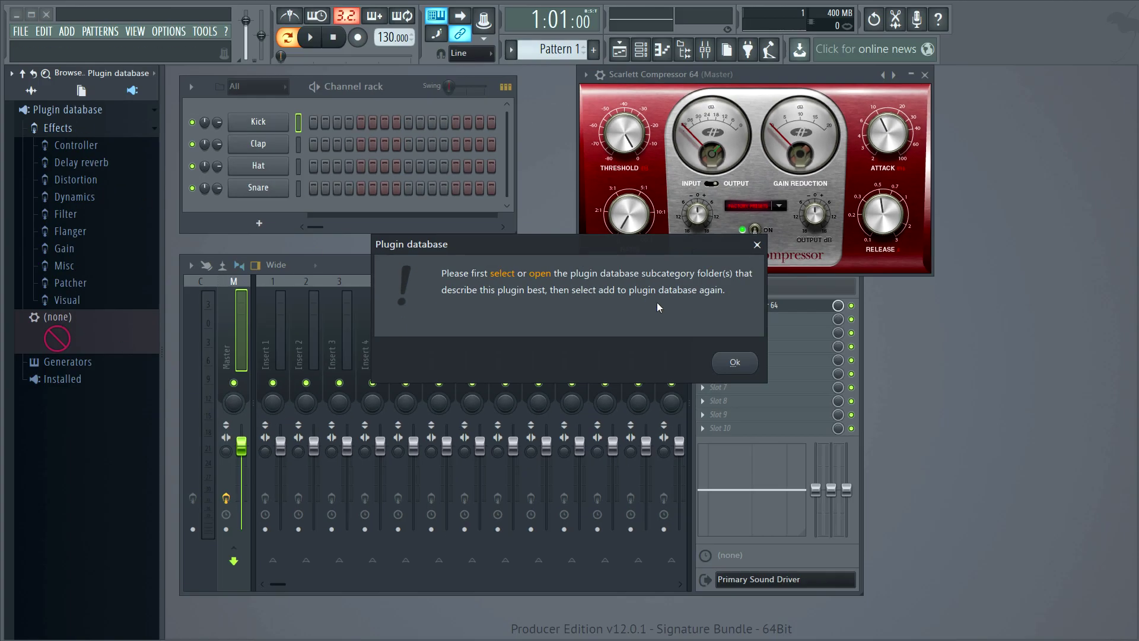
click(734, 363)
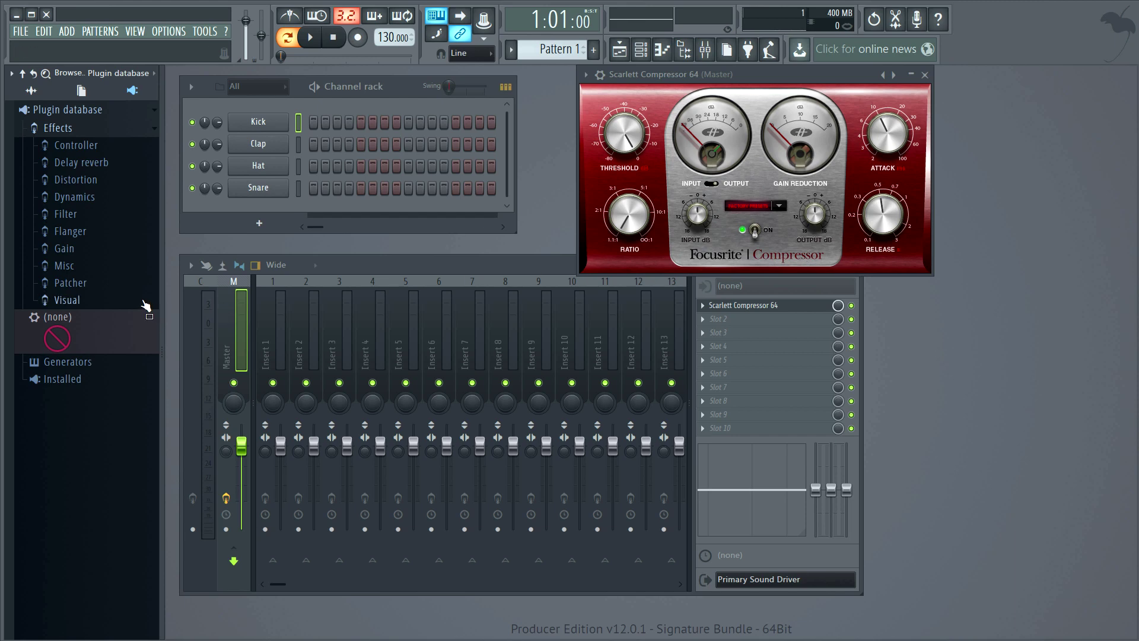
Open the Dynamics effects category and add the Scarlett Compressor to it as a favorite
click(74, 197)
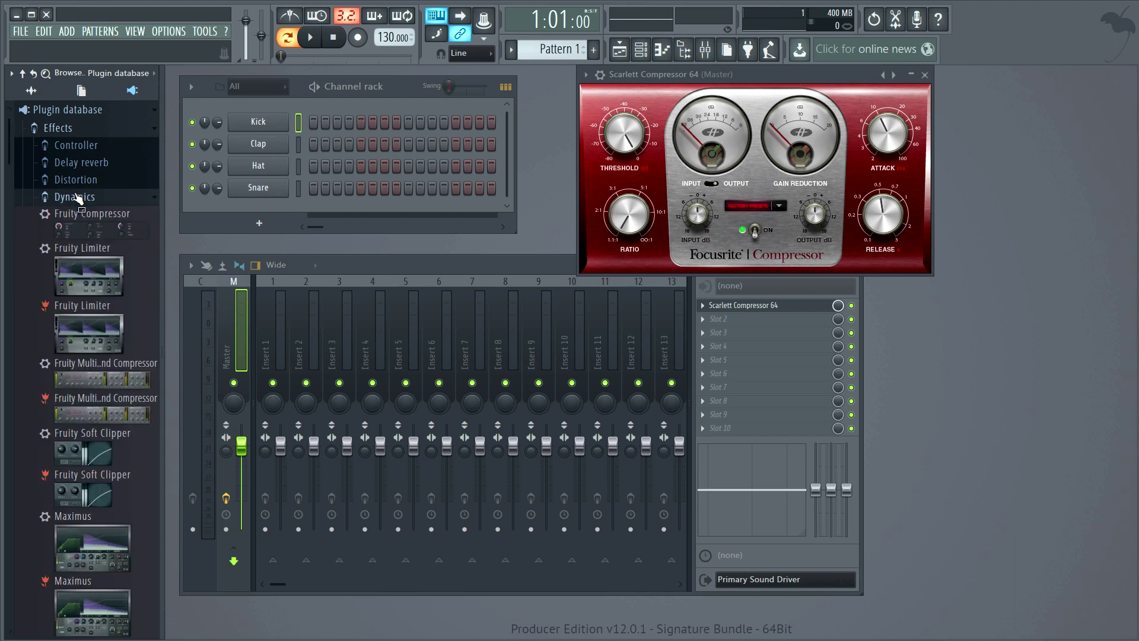
click(586, 75)
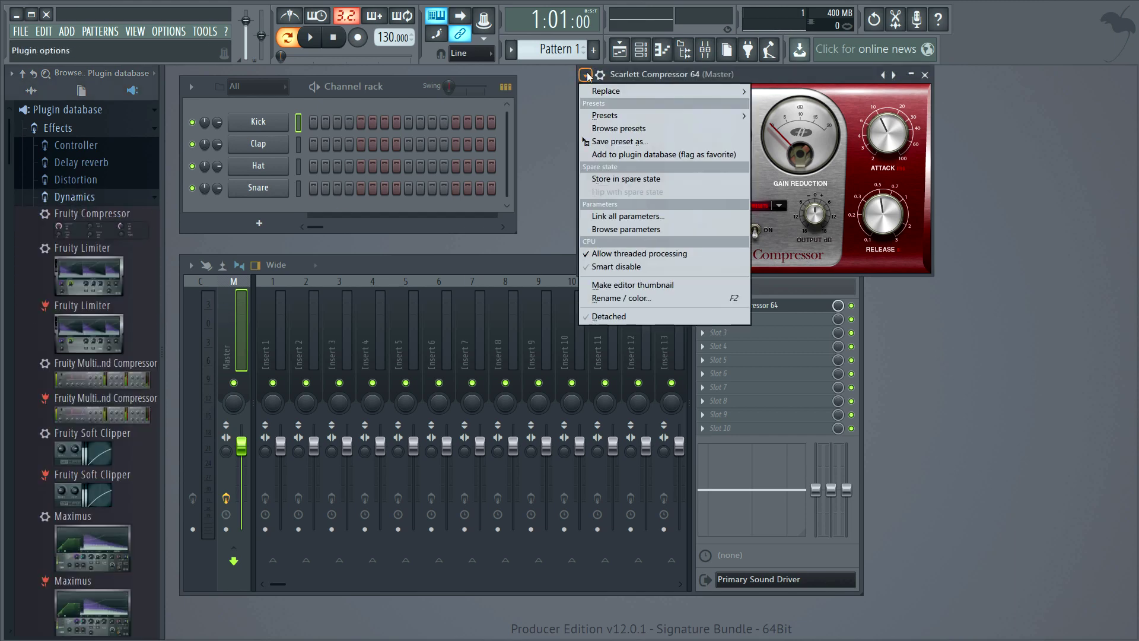
click(617, 156)
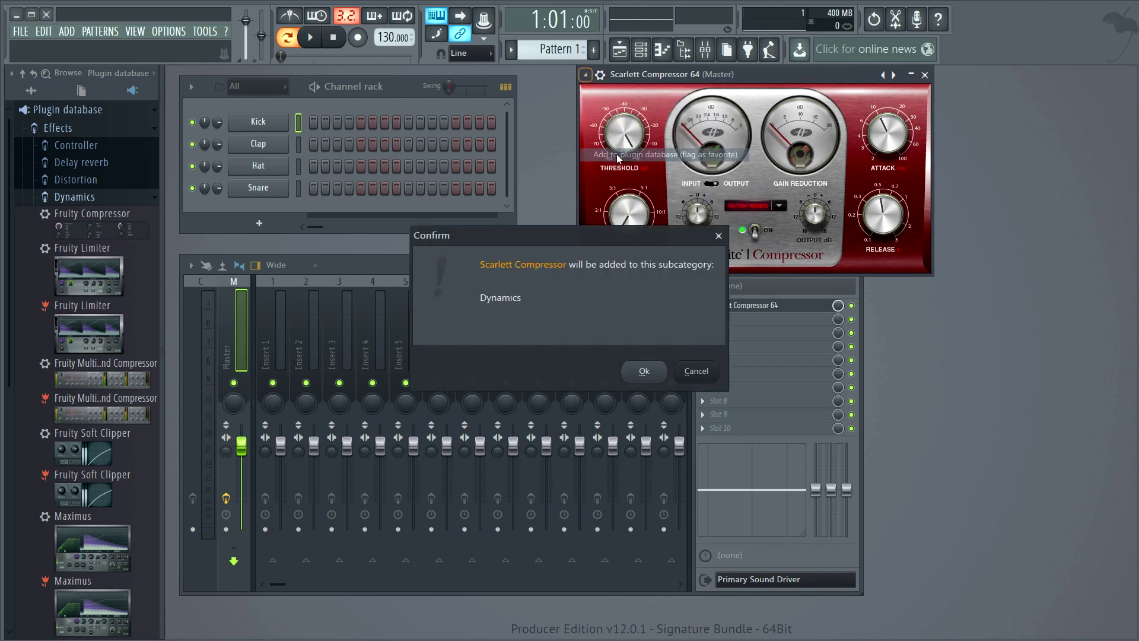
click(636, 379)
Load Scarlett Compressor from the Dynamics category into slot 2 of the Master track and close its window
scroll(100, 386, down, 5)
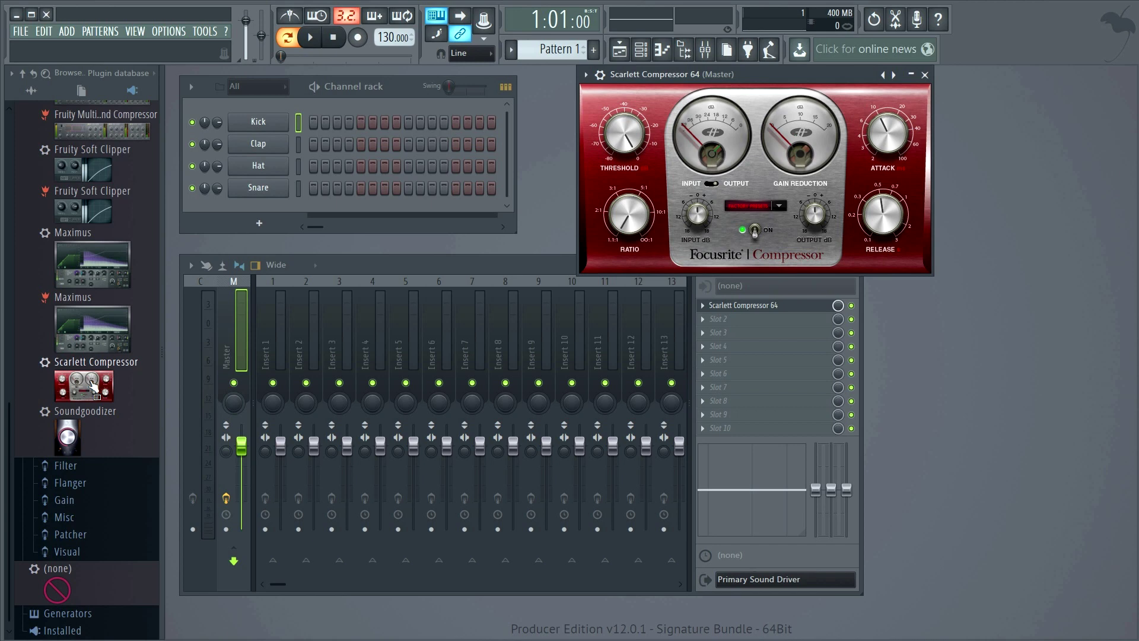
drag(93, 387, 731, 321)
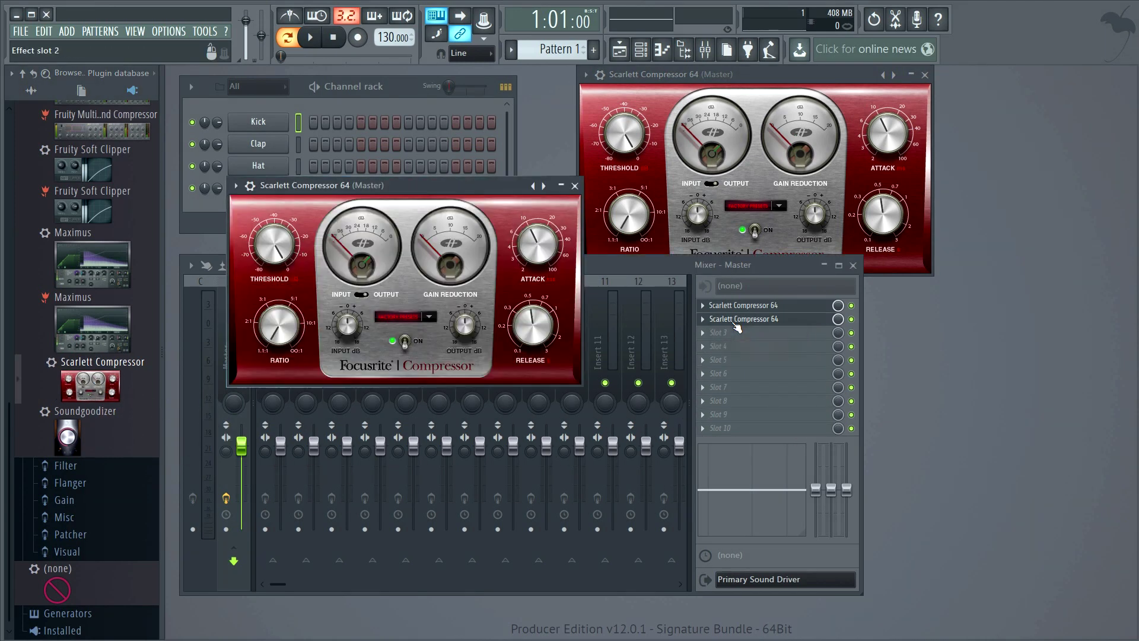
click(575, 187)
Select Scarlett Compressor from the plugin list for Master effect slot 3 and close the open compressor windows
click(704, 334)
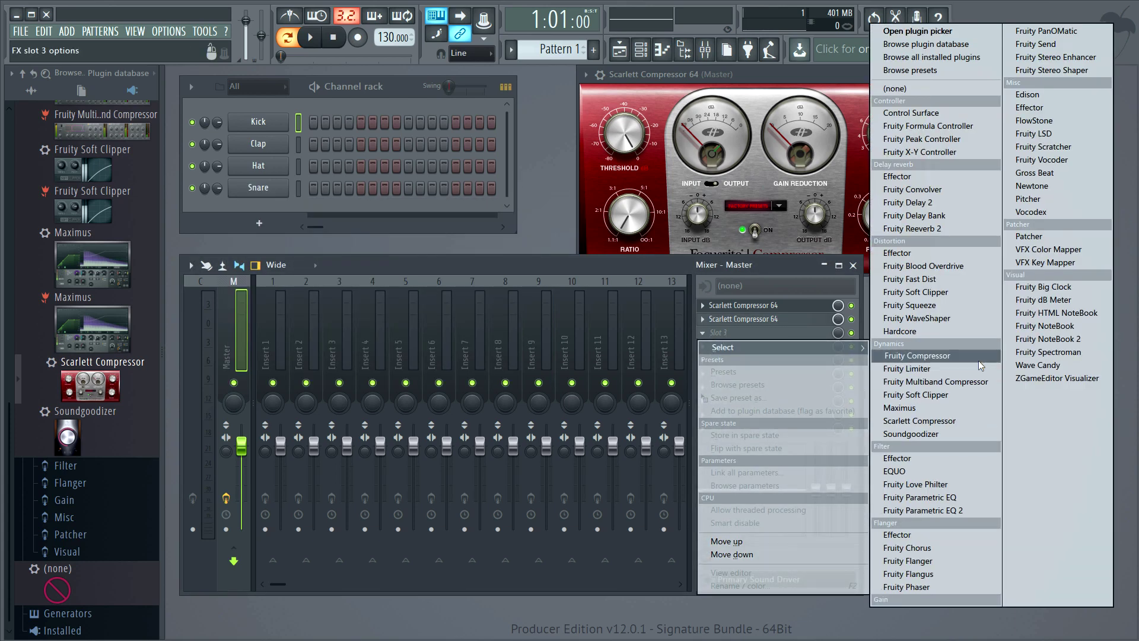
click(922, 421)
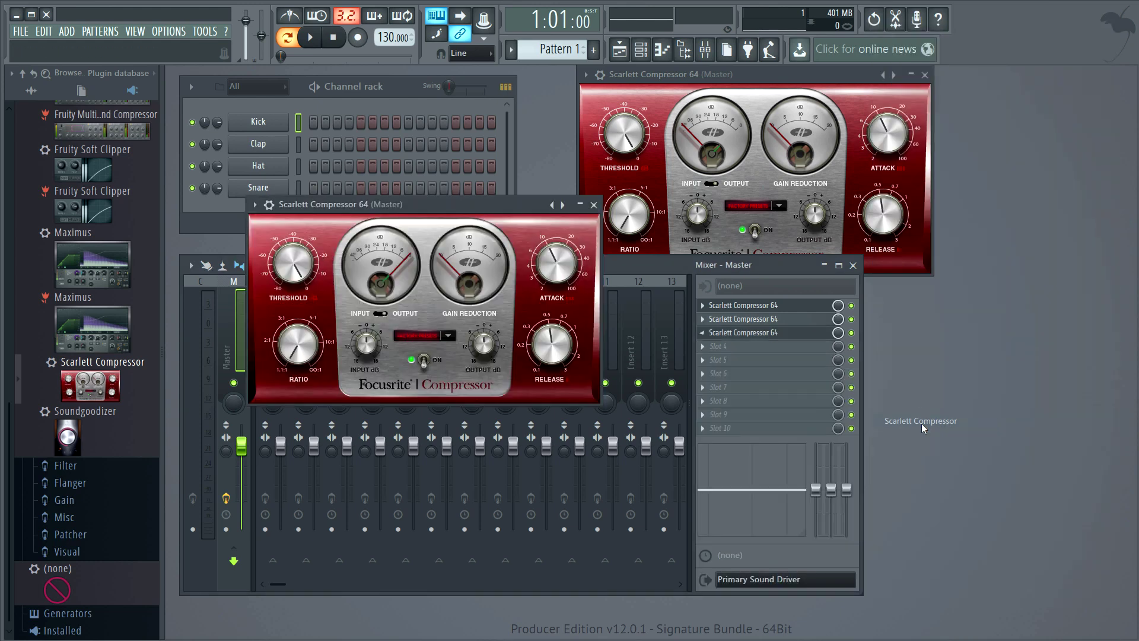
click(593, 205)
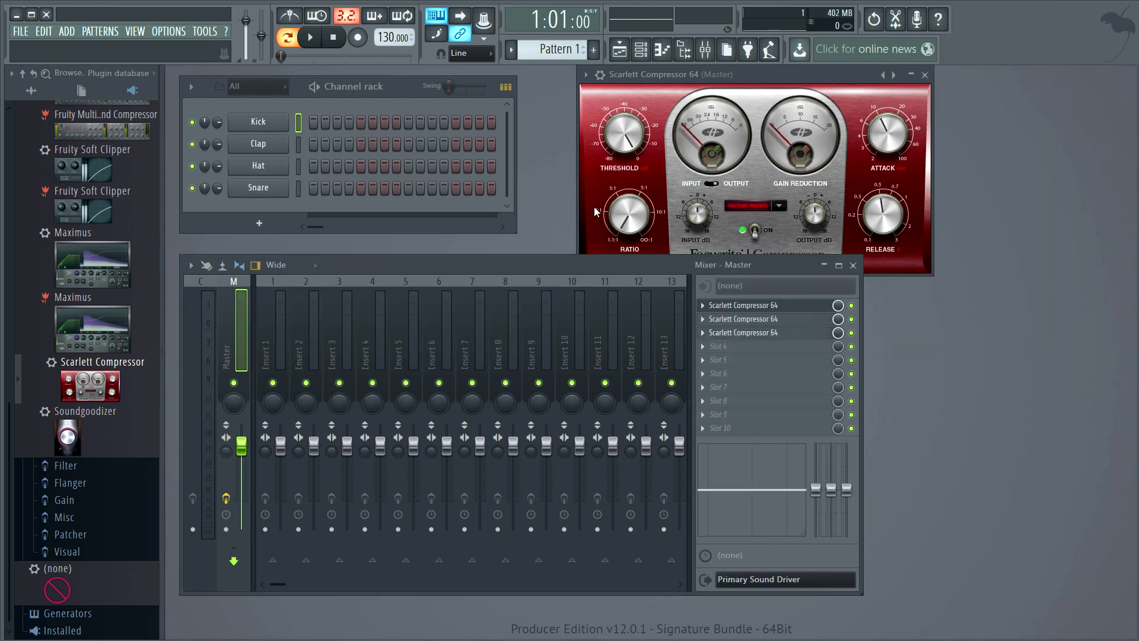
click(925, 75)
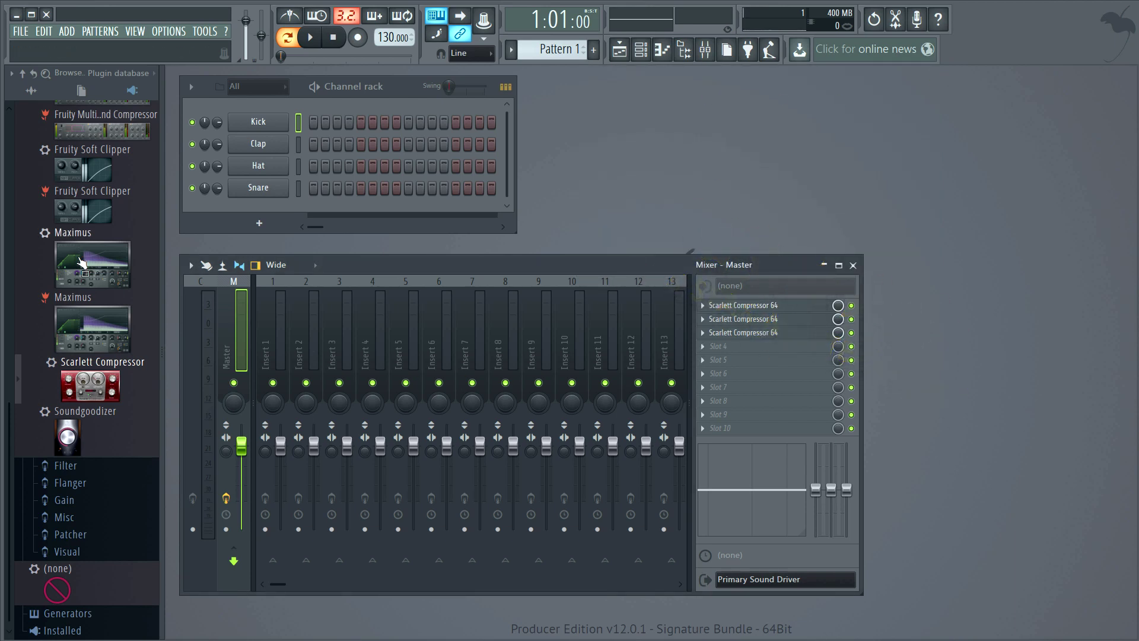
Collapse the Effects categories and open the plugin database folder in Windows File Explorer
scroll(71, 172, up, 5)
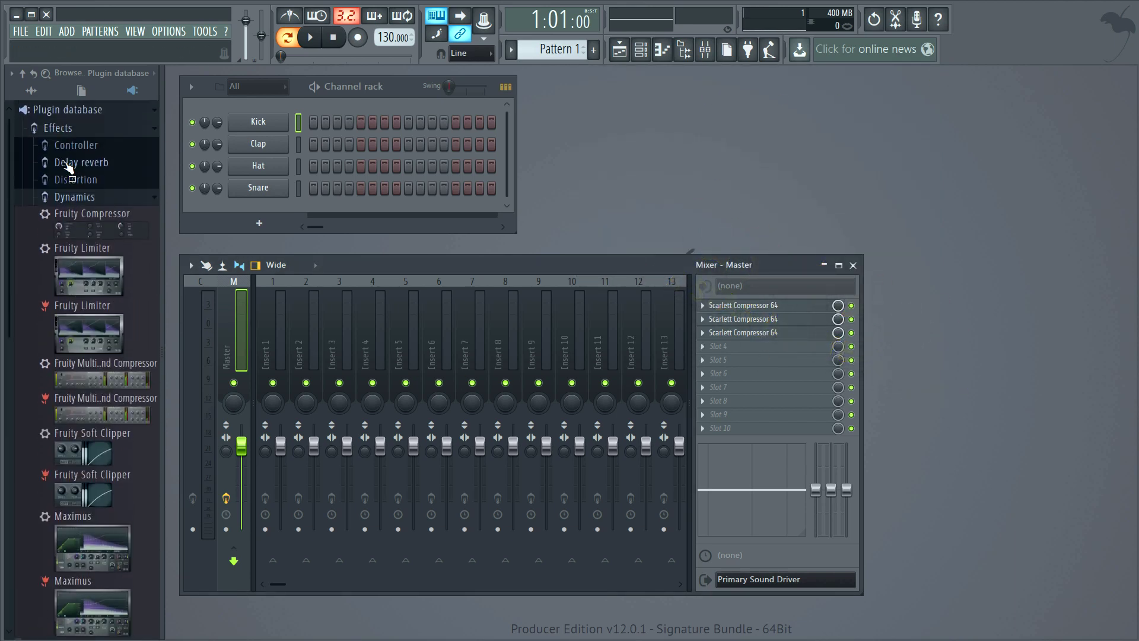
click(56, 129)
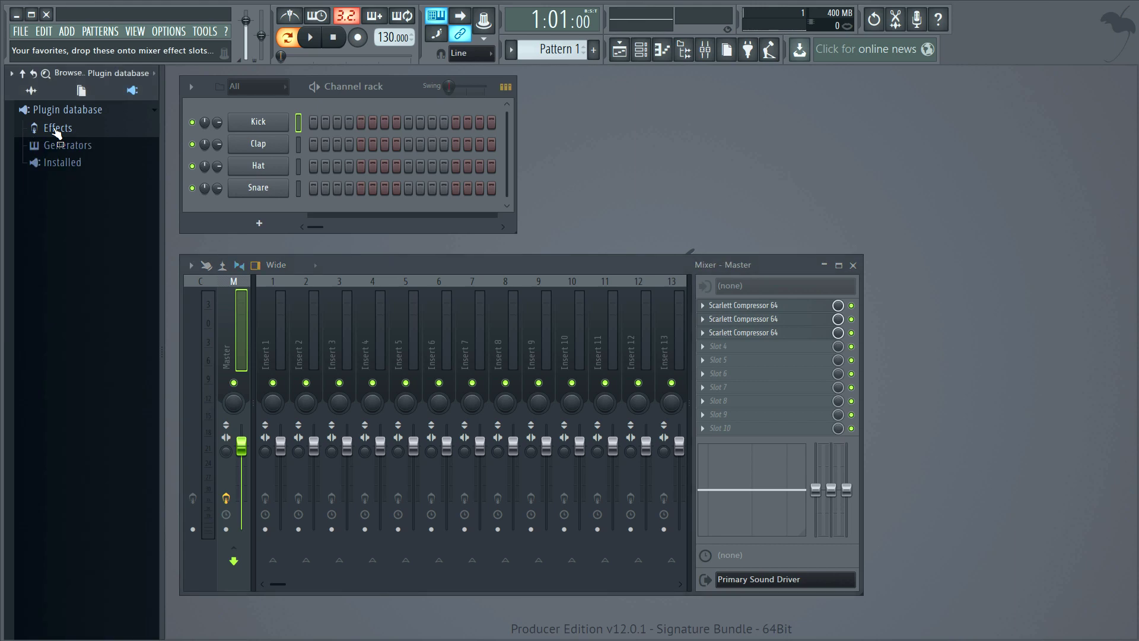
right_click(70, 109)
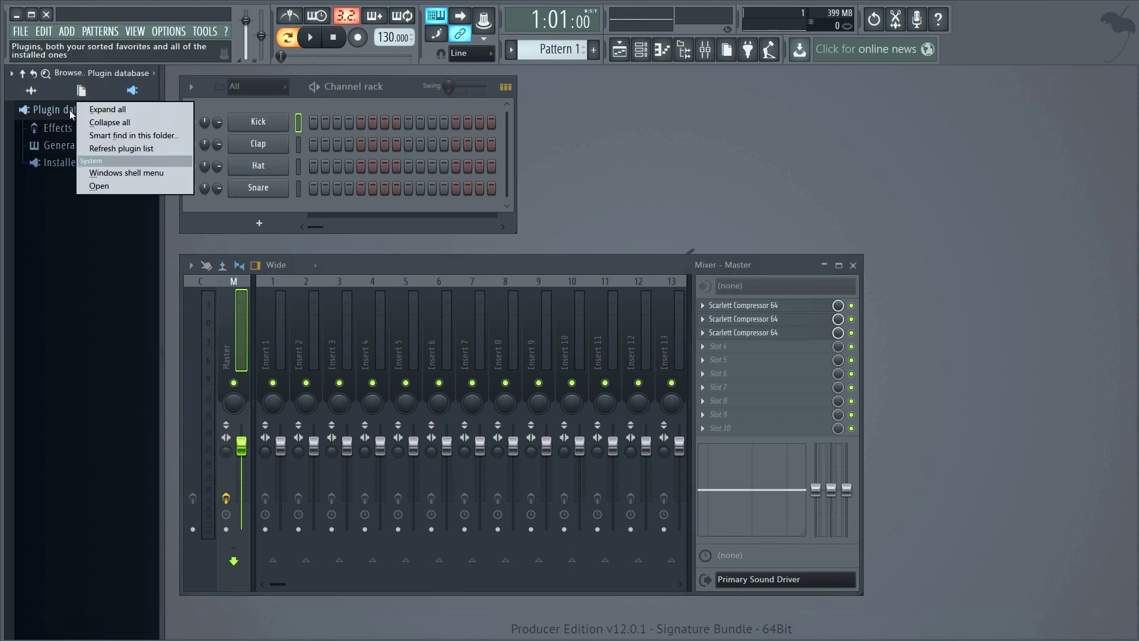
click(110, 190)
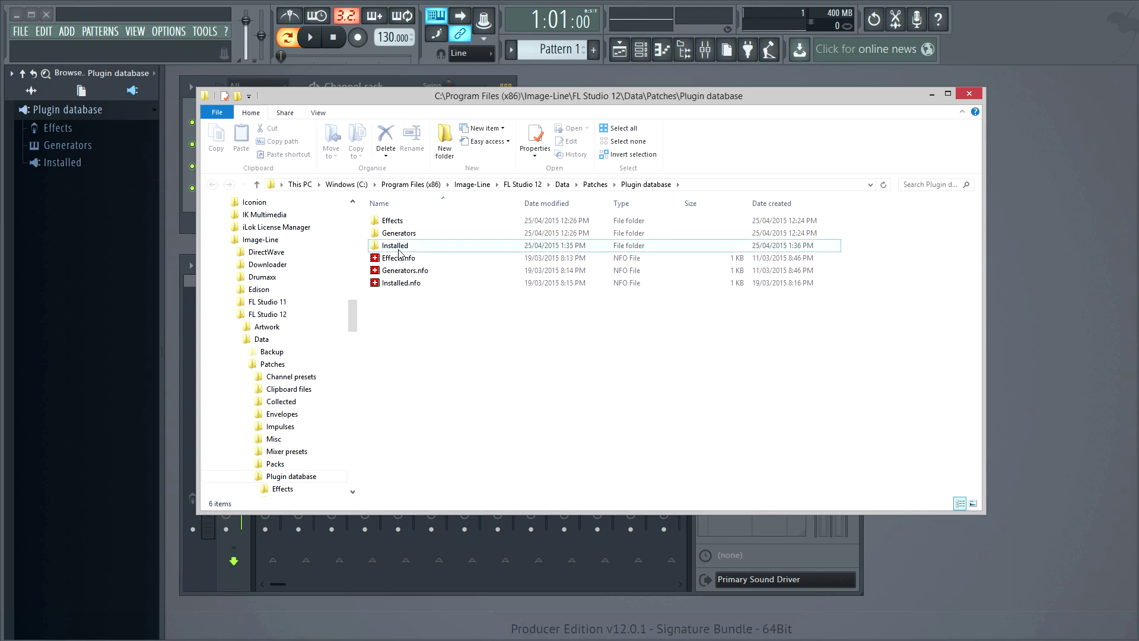
Find and select the three Scarlett Compressor files in the Effects\Dynamics database folder, and close File Explorer
double_click(394, 222)
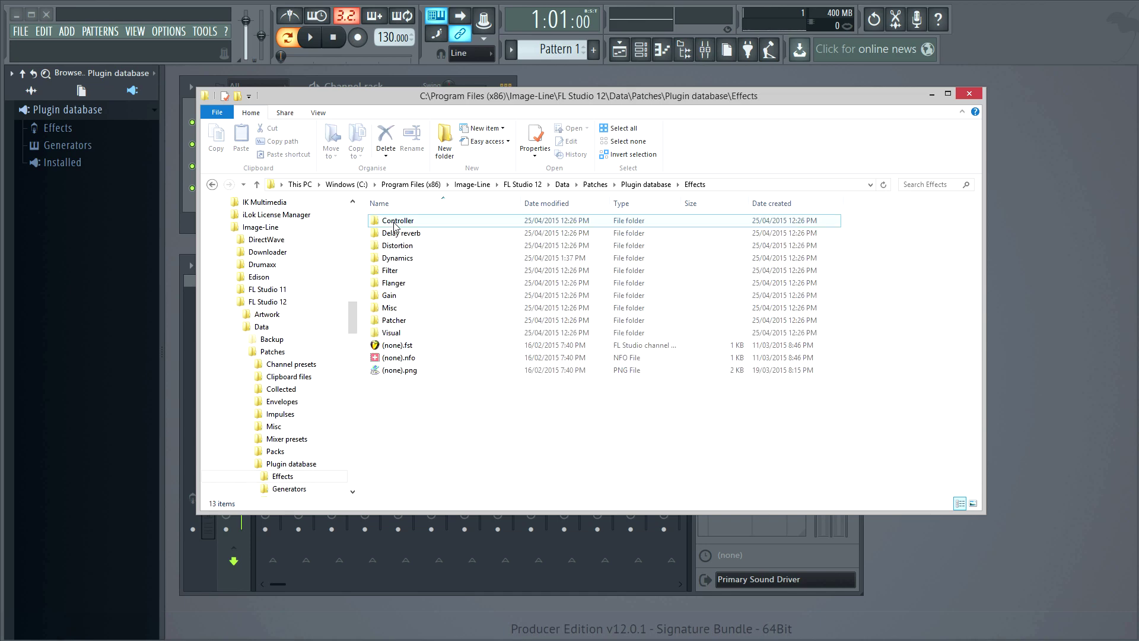
double_click(404, 264)
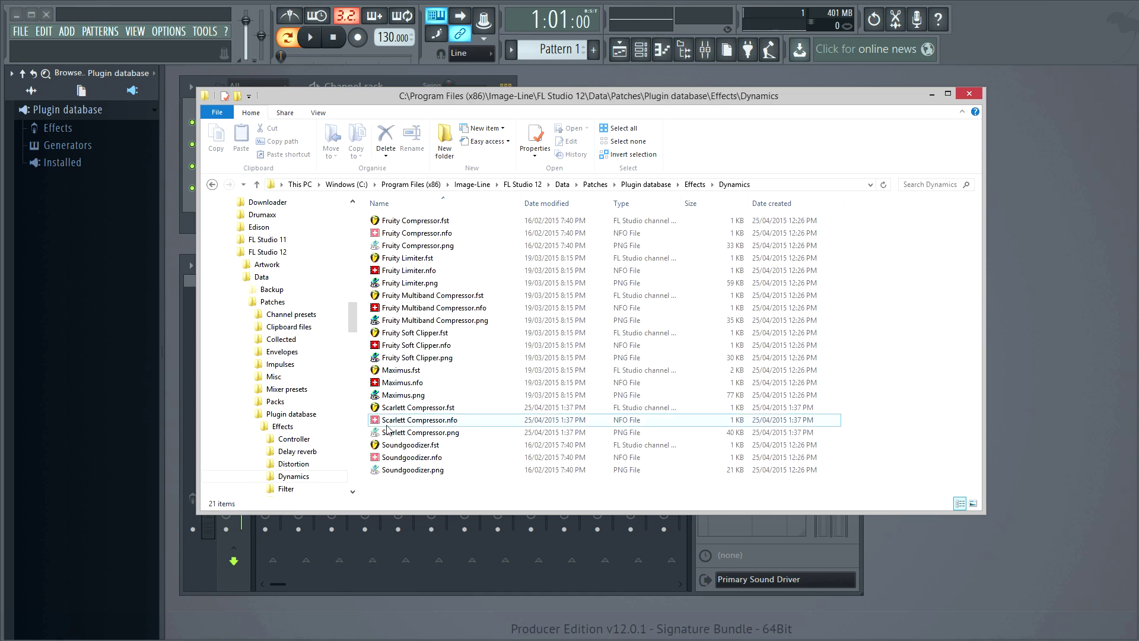
click(413, 407)
shift+click(409, 433)
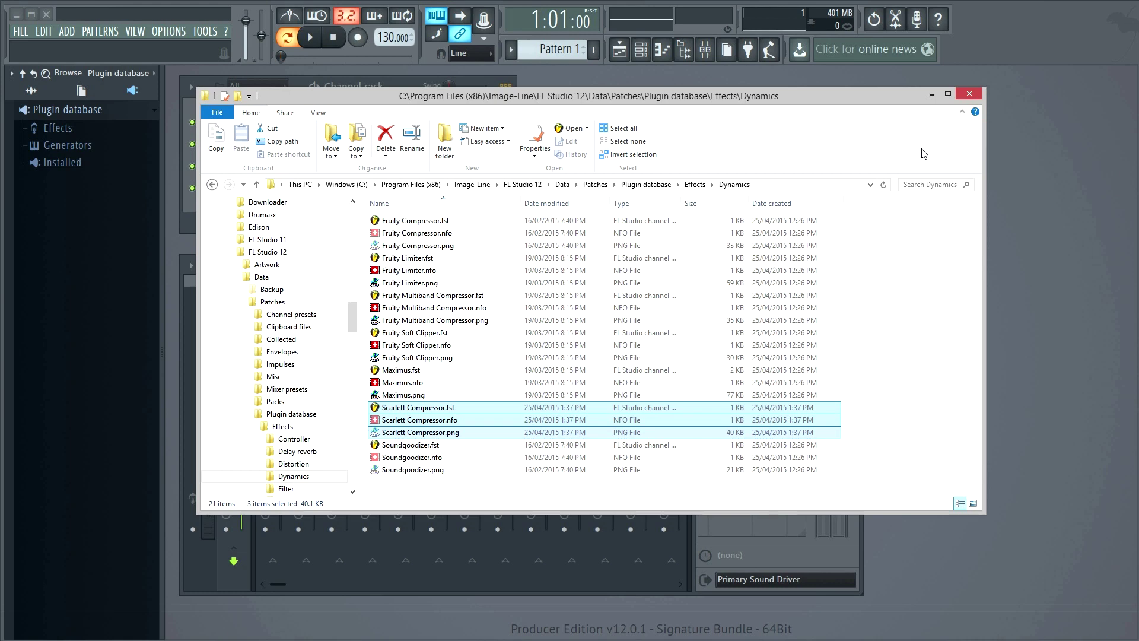
click(971, 95)
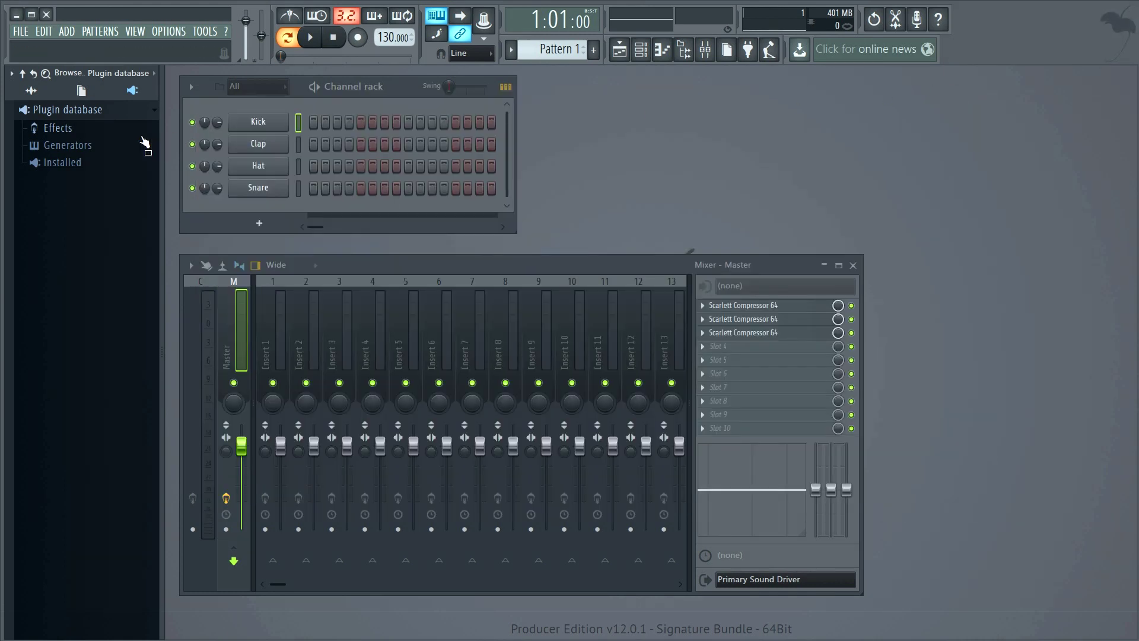
Delete the Scarlett Compressor favorite from the Dynamics effects category in the browser's plugin database
click(65, 129)
scroll(86, 249, down, 8)
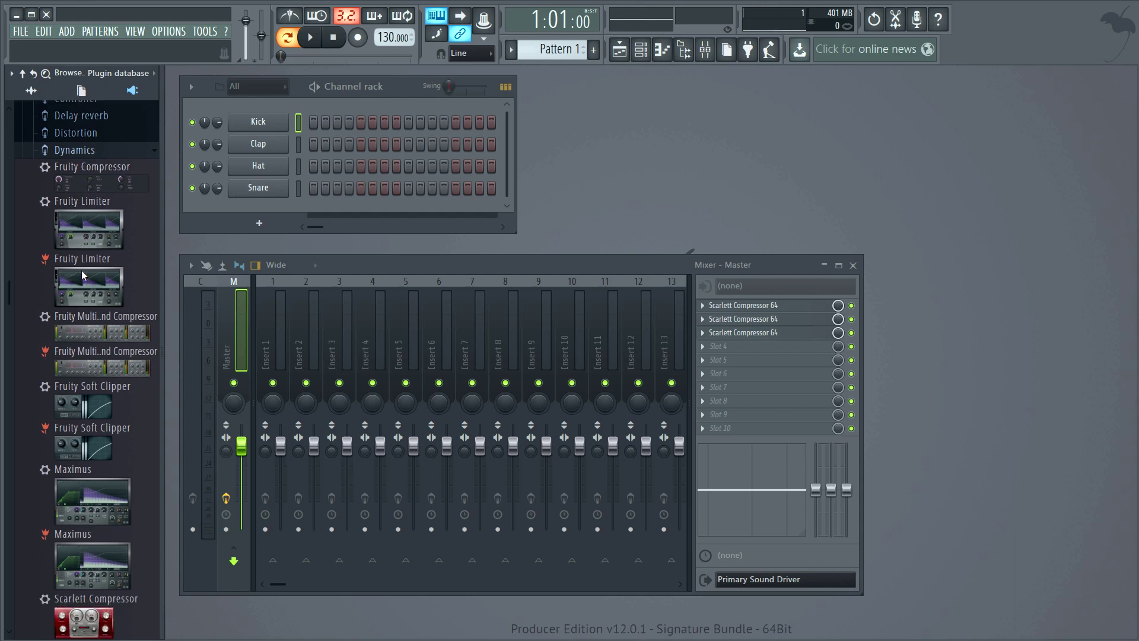
right_click(88, 378)
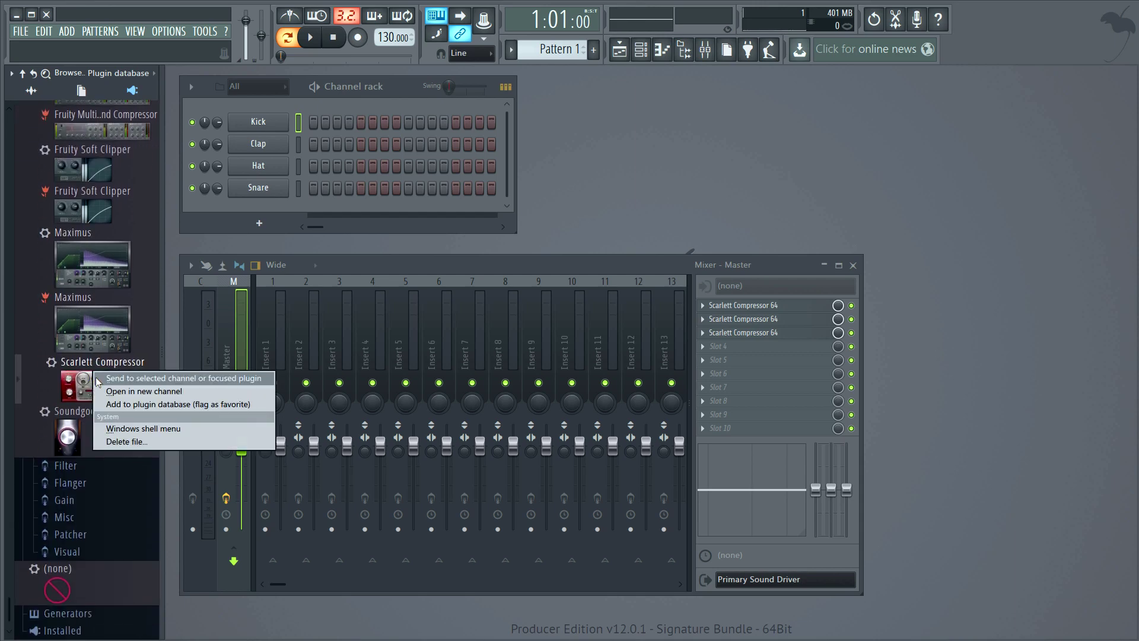
click(148, 442)
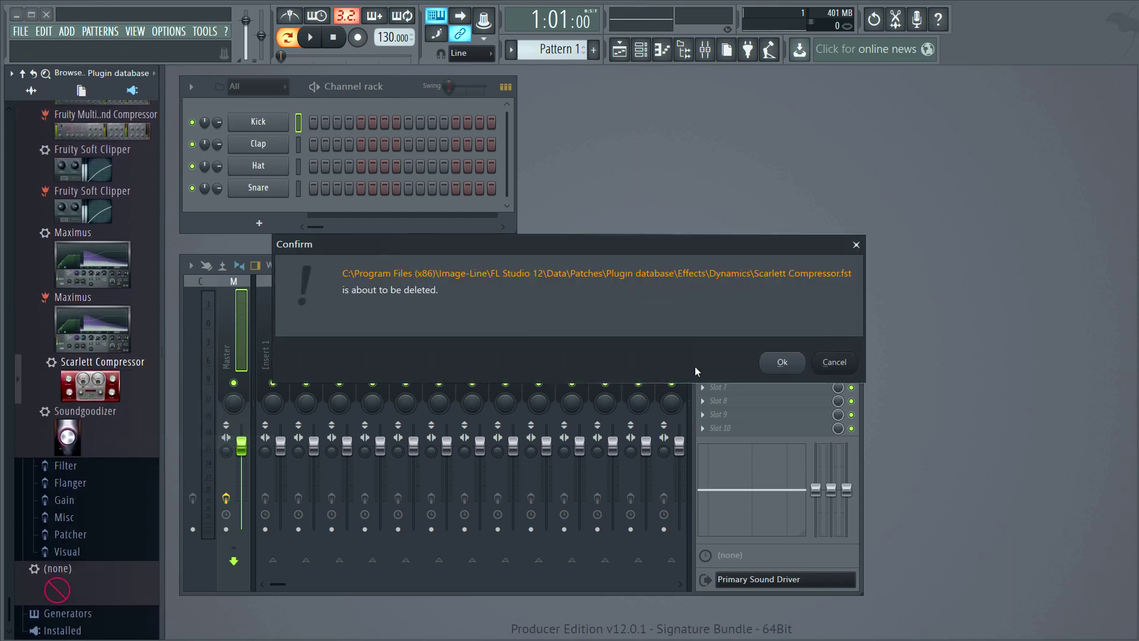
click(774, 362)
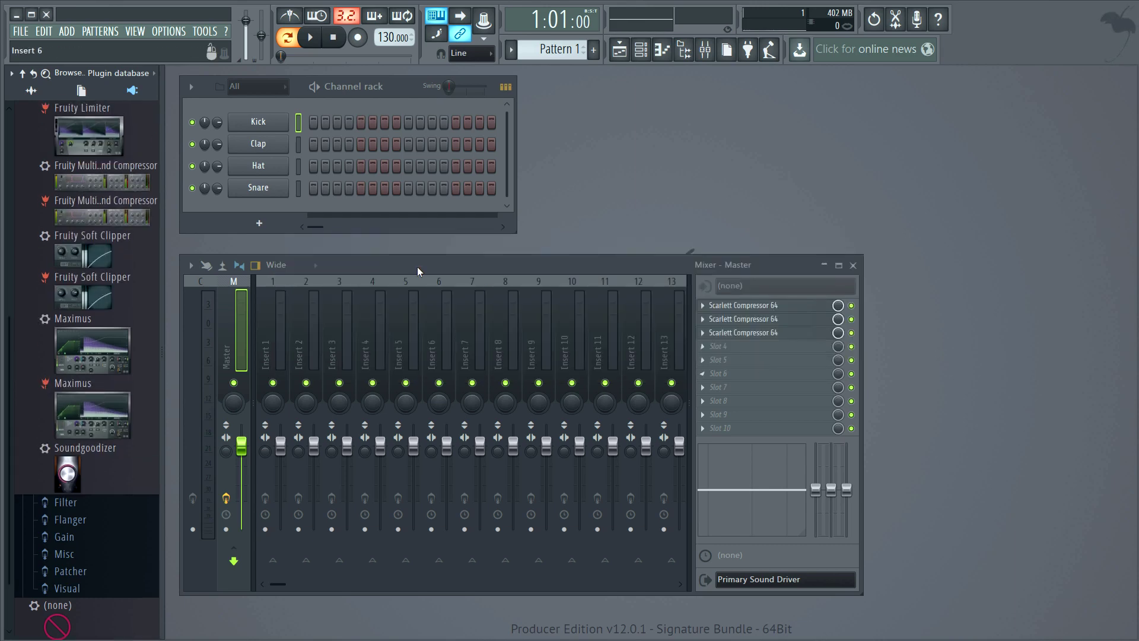
Collapse the browser's plugin database and view the options for Master effect slot 4 and the Kick channel's Insert and Replace options
click(31, 90)
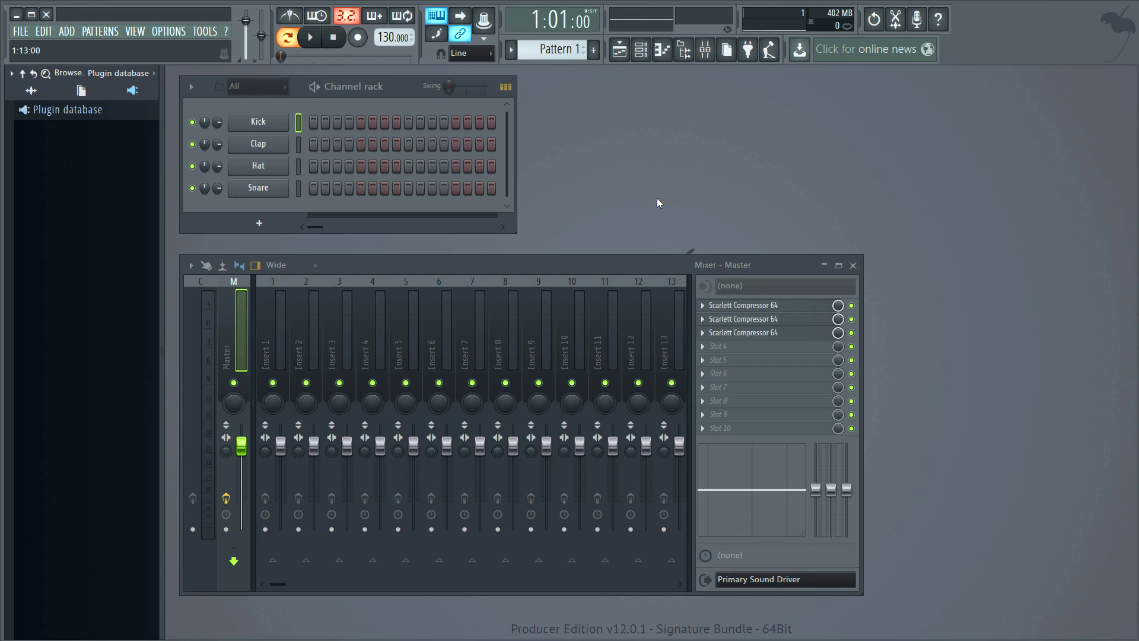
click(702, 348)
click(674, 211)
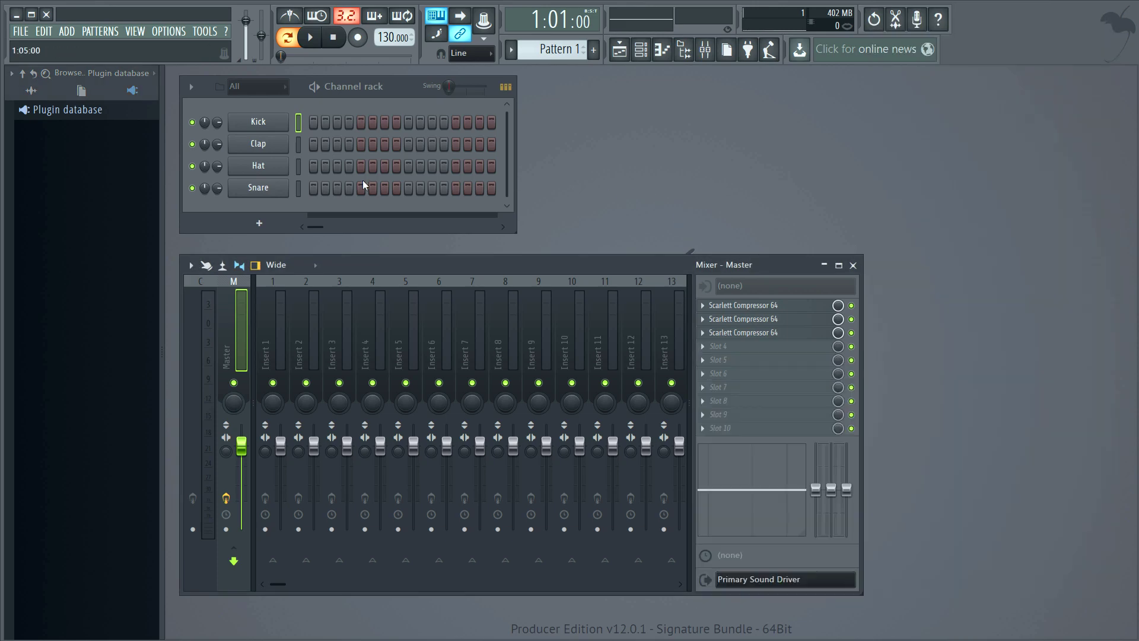
right_click(262, 118)
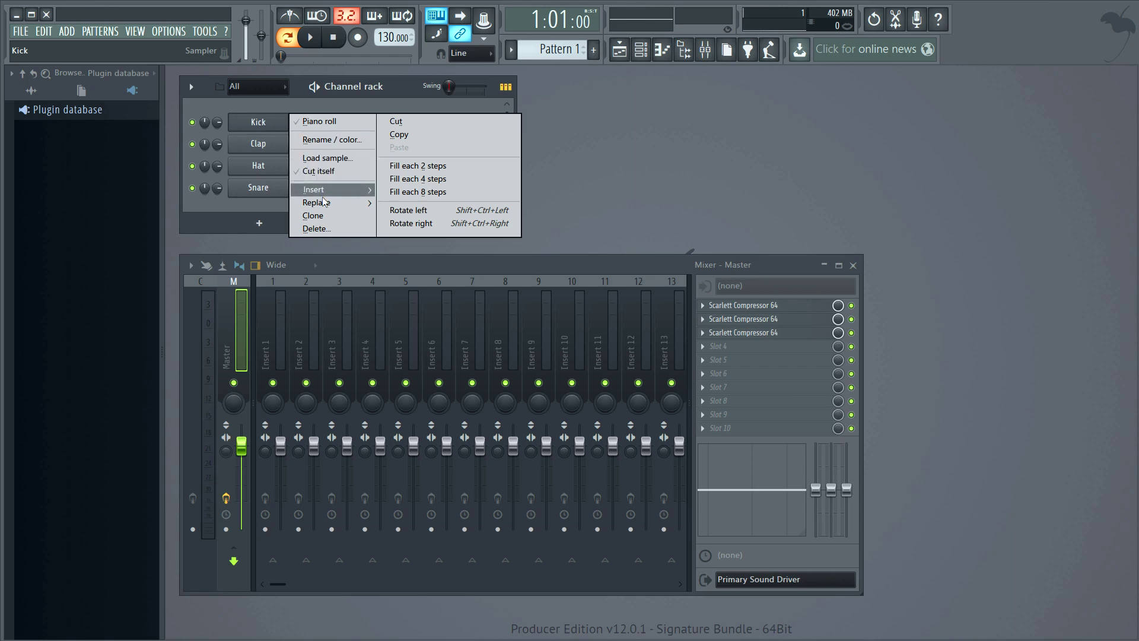
mouse_move(324, 196)
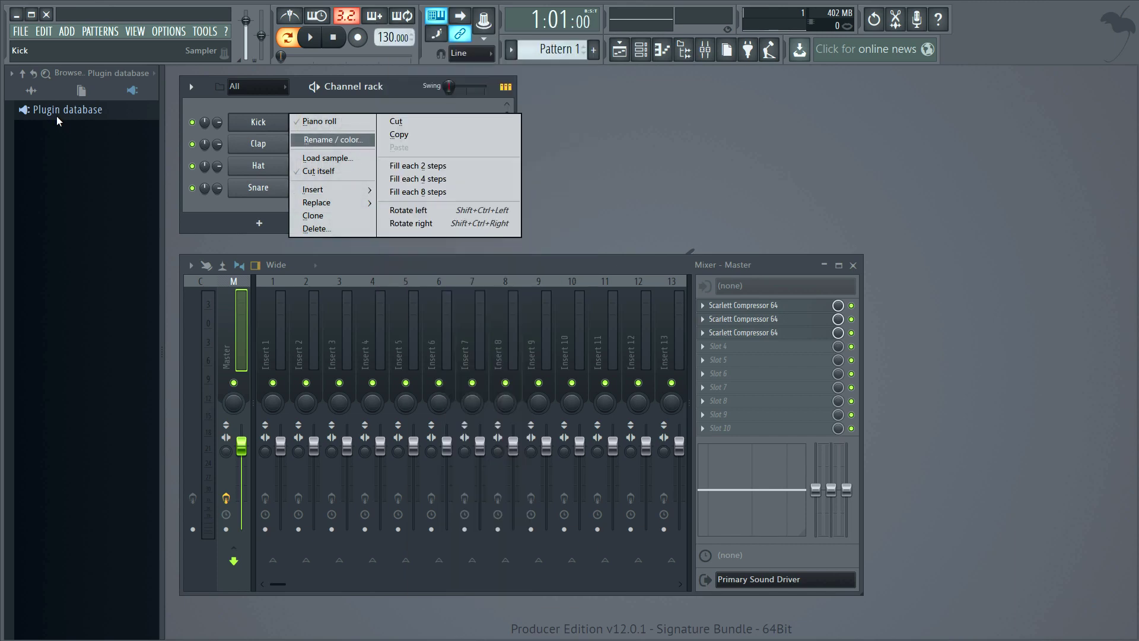
Expand the plugin database and review the favorites offered for adding channels and effects and in the plugin picker
click(56, 112)
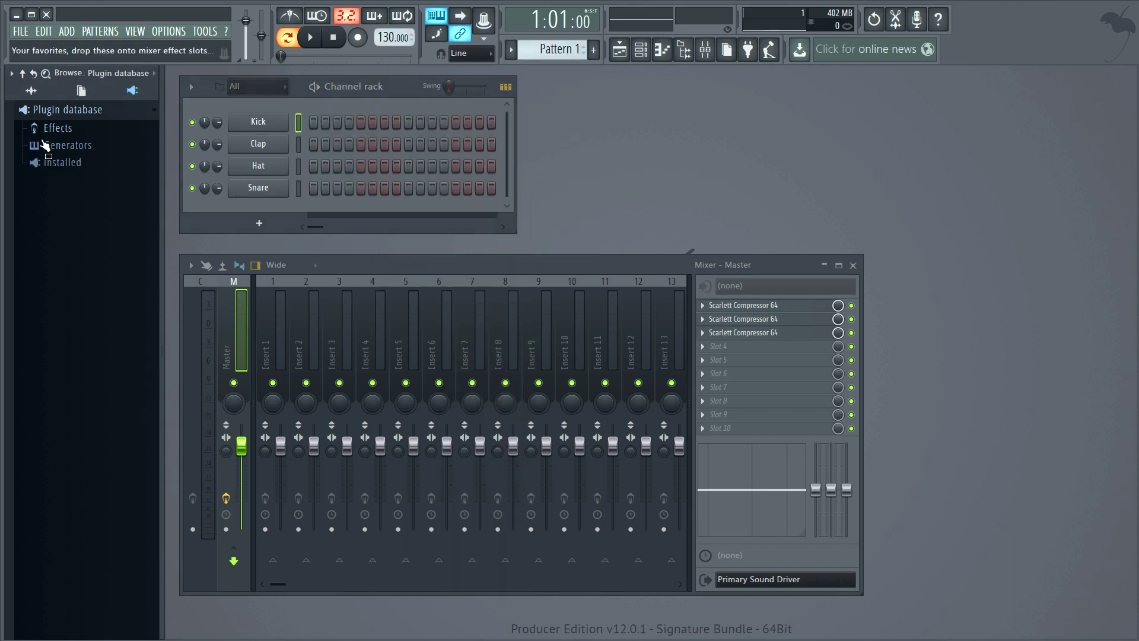
click(266, 230)
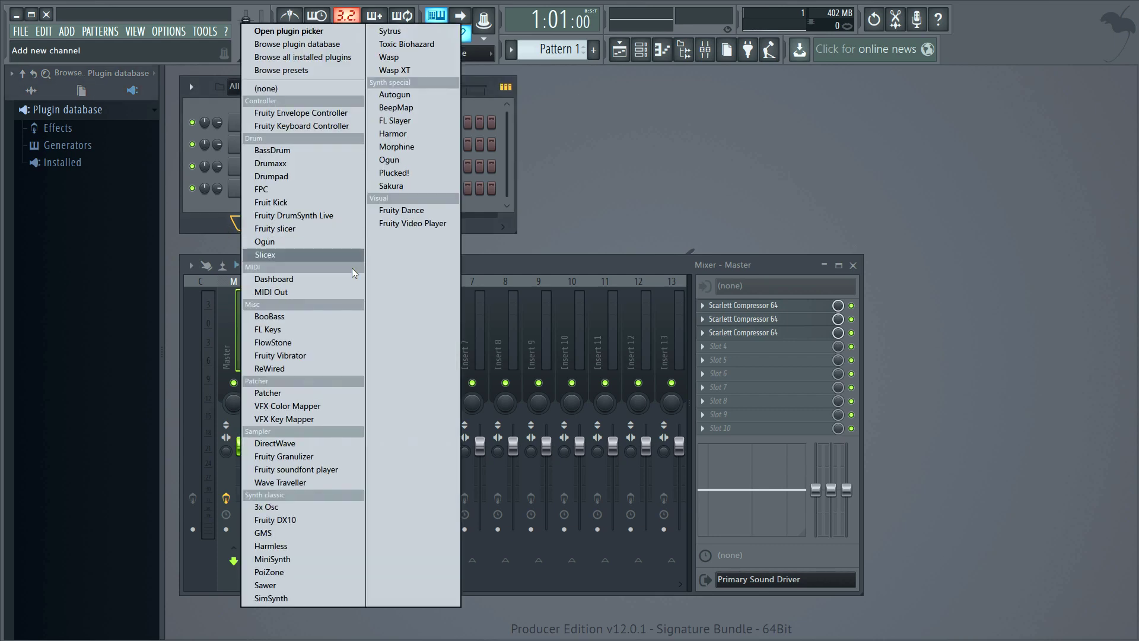
click(218, 240)
click(67, 31)
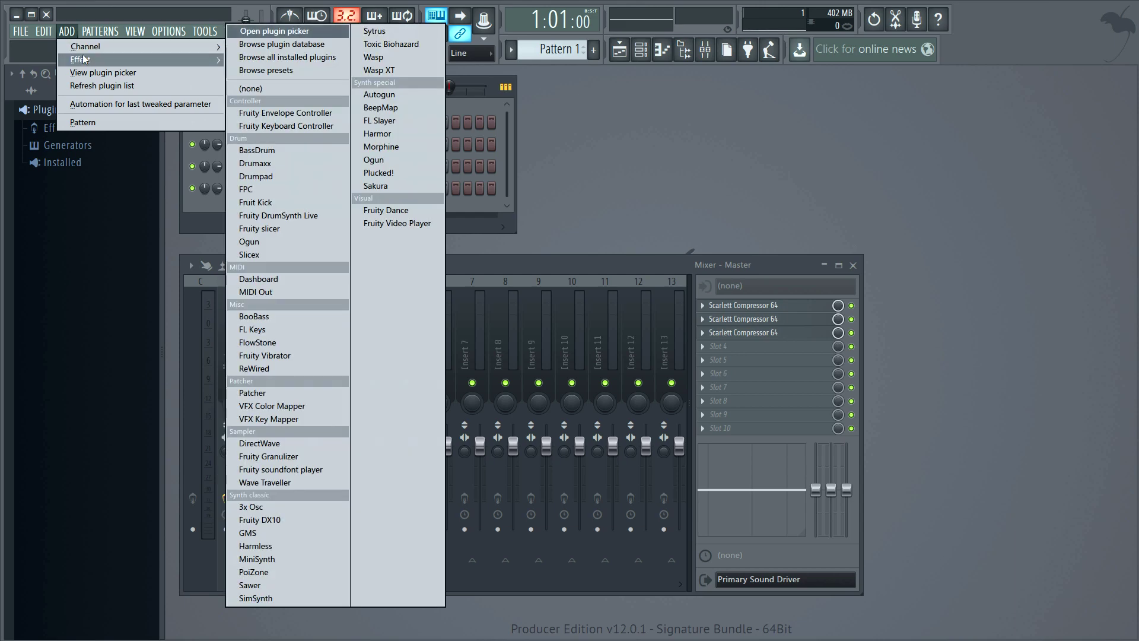
mouse_move(84, 59)
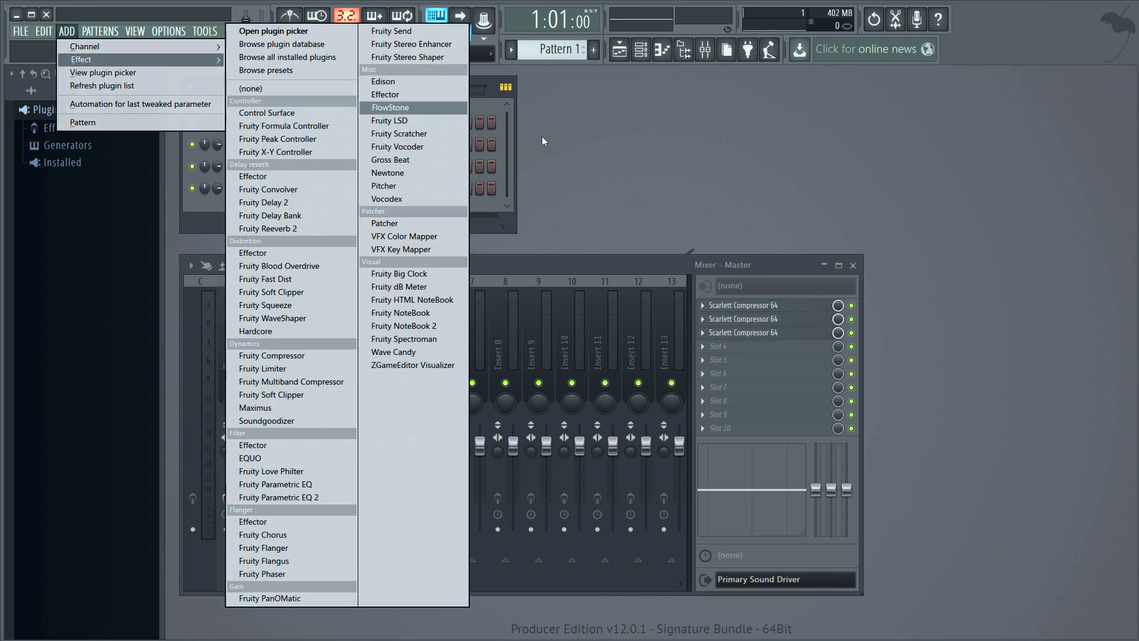
click(661, 166)
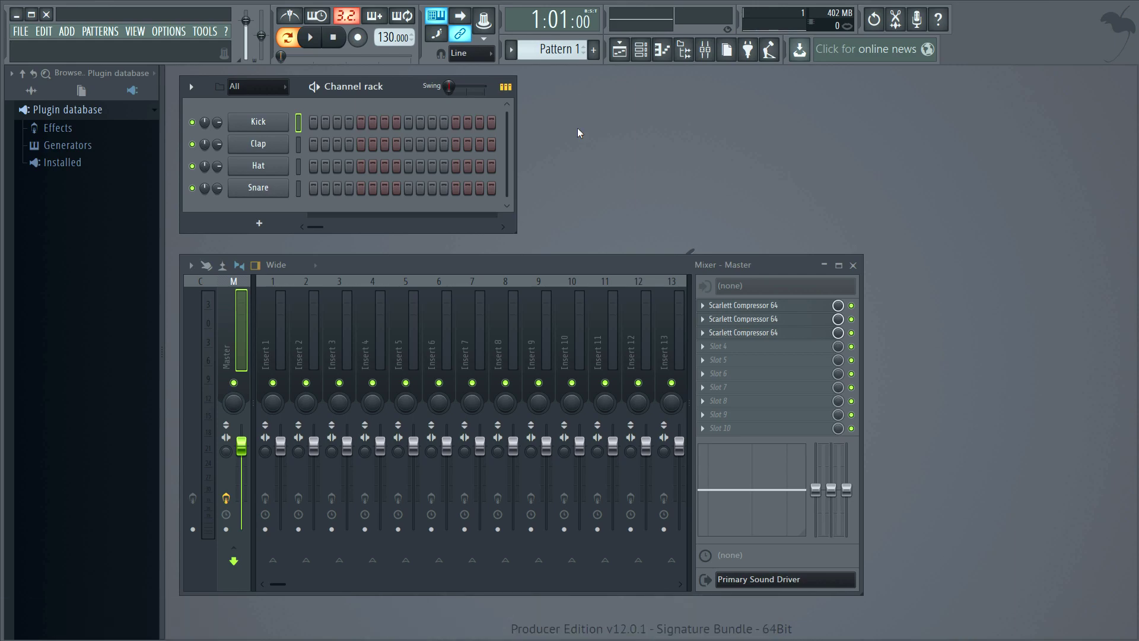
key(F8)
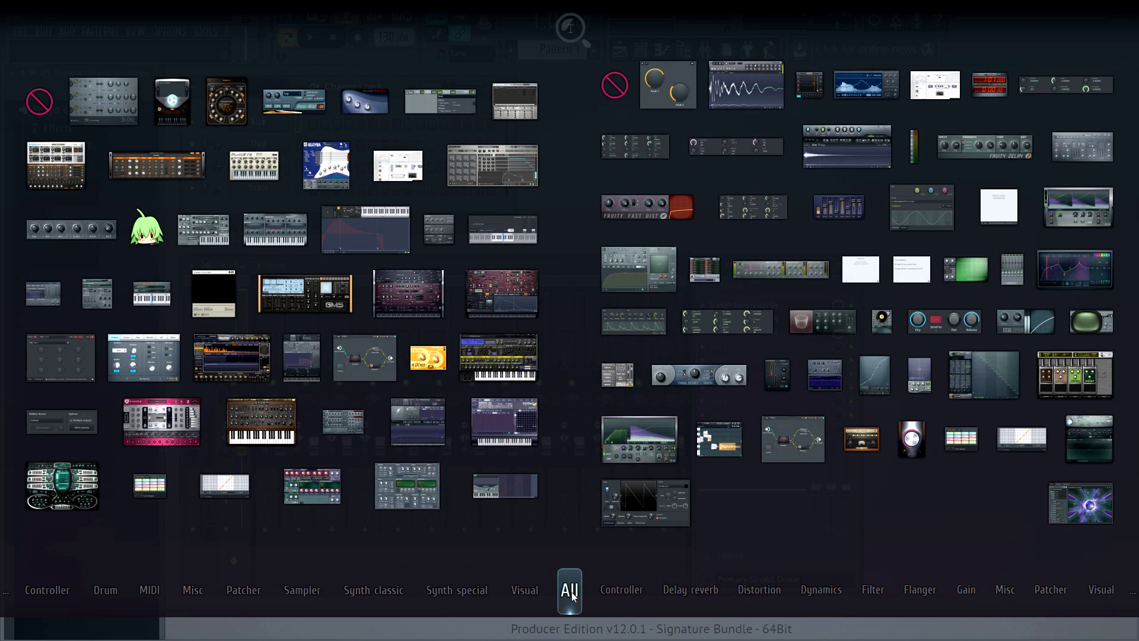
click(575, 548)
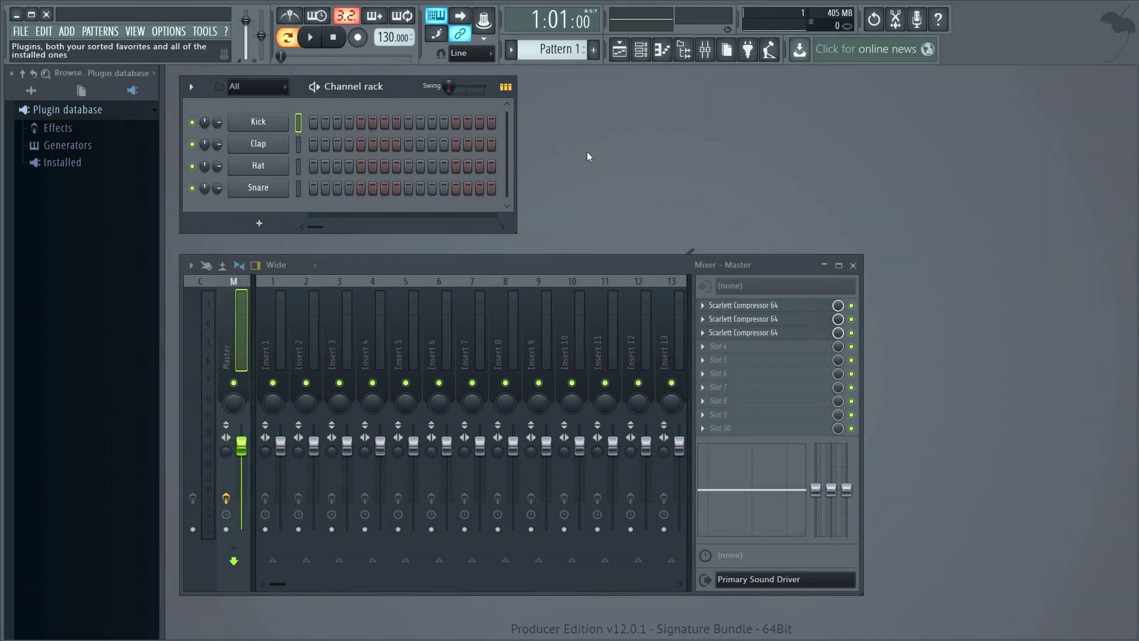
Enable the Deep / slow scan option in the file settings and run a scan with the FL Studio Plugin Scanner
click(168, 34)
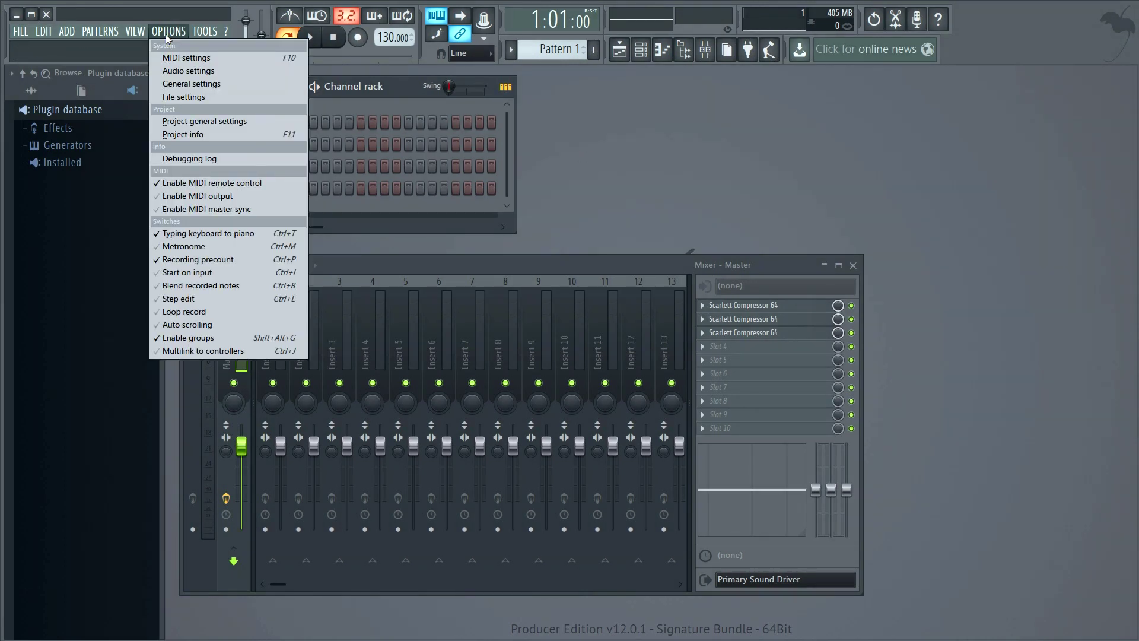
click(189, 96)
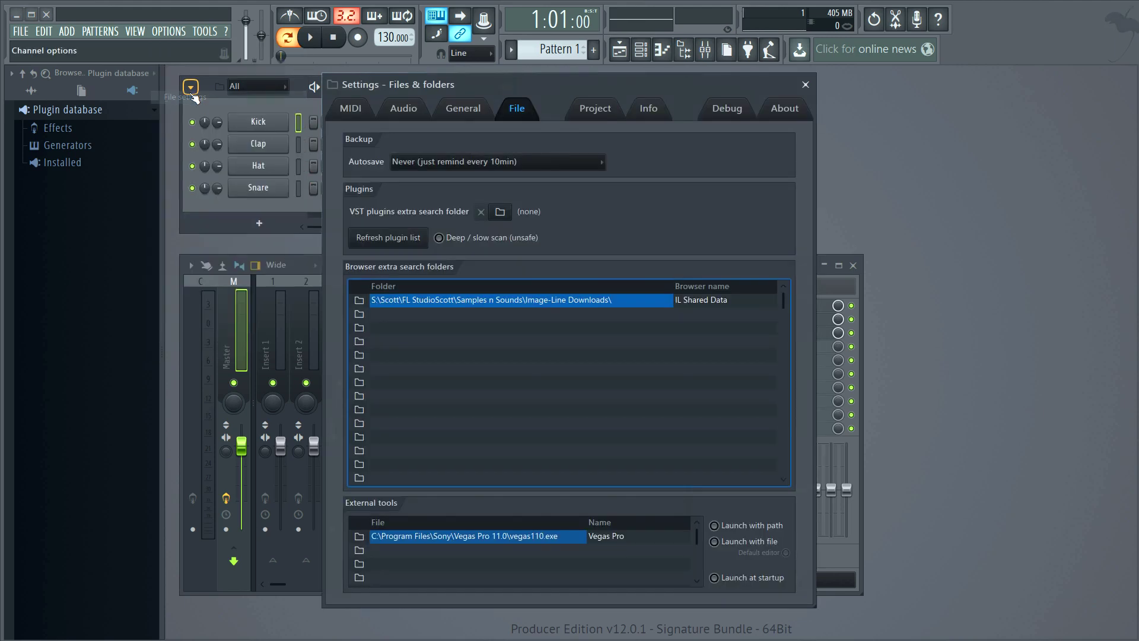
click(444, 238)
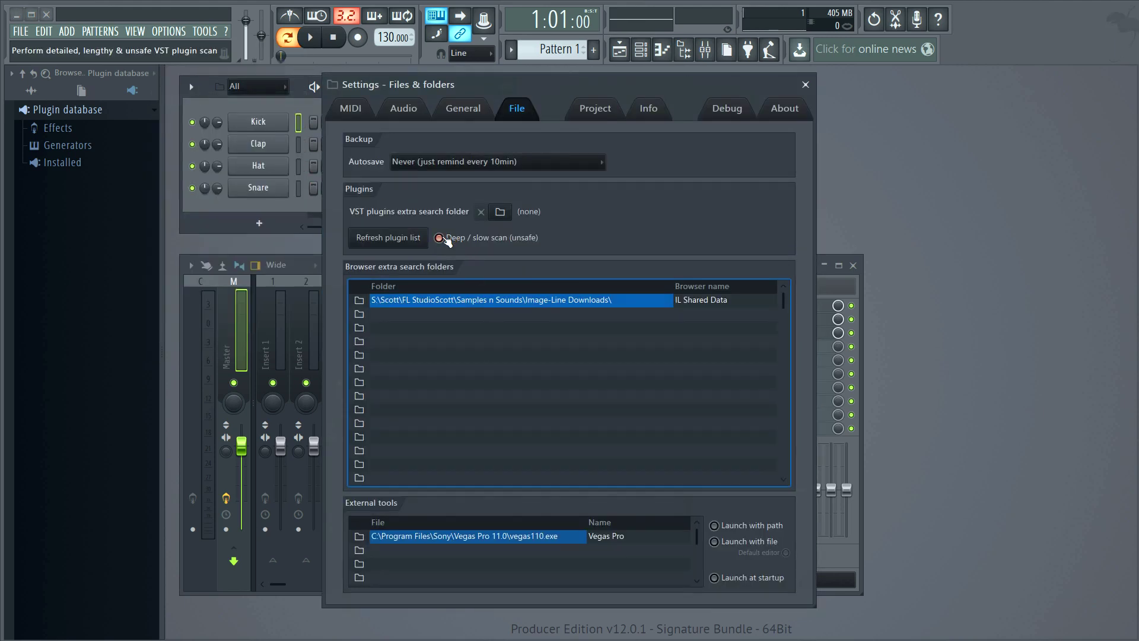
click(400, 240)
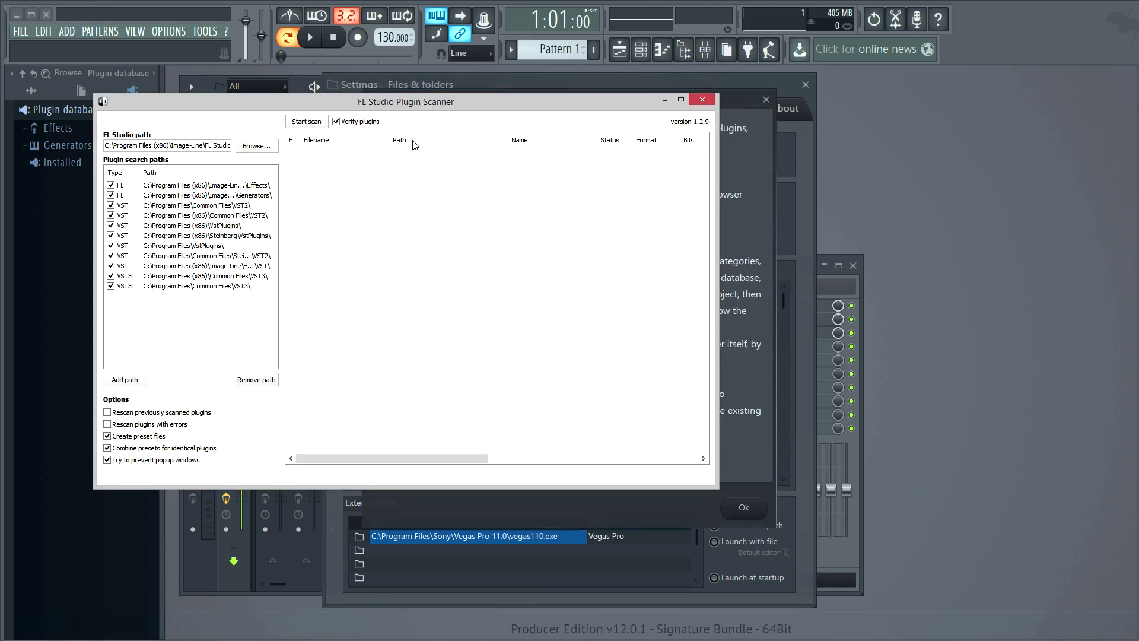
drag(406, 103, 565, 115)
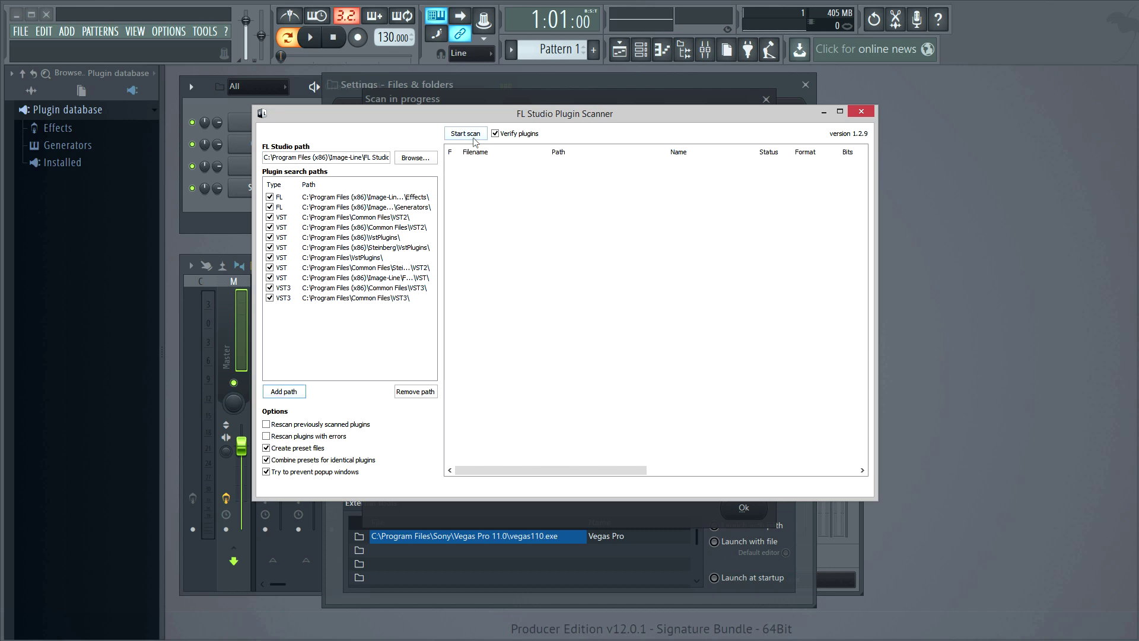
click(466, 133)
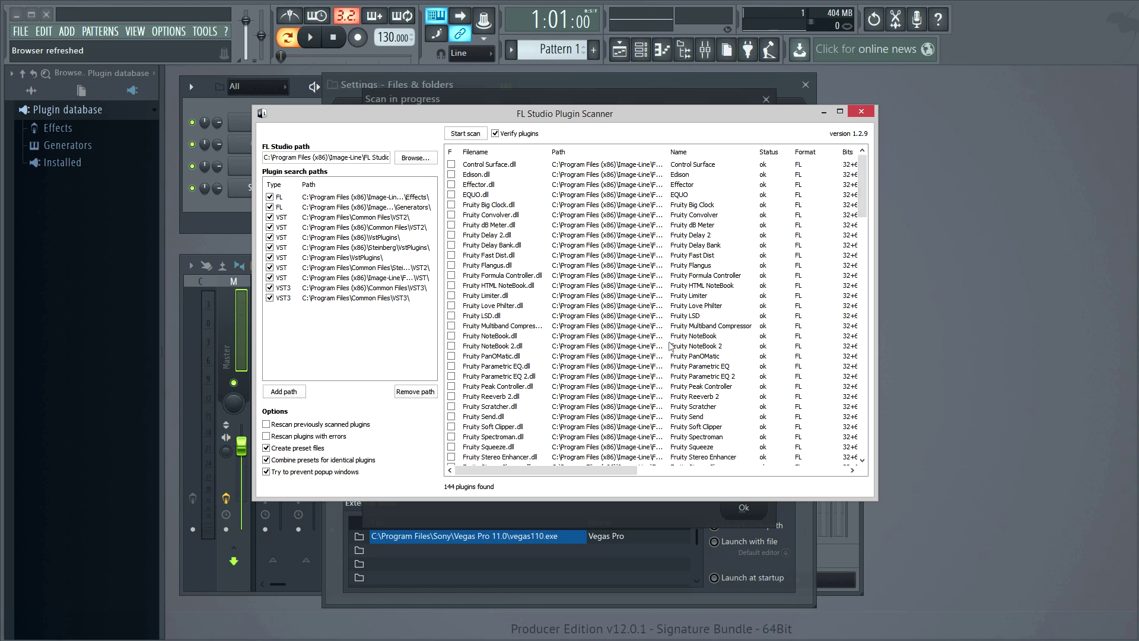
Examine the plugin scanner's results list, including each plugin's name, status, format and bits
drag(863, 197, 884, 361)
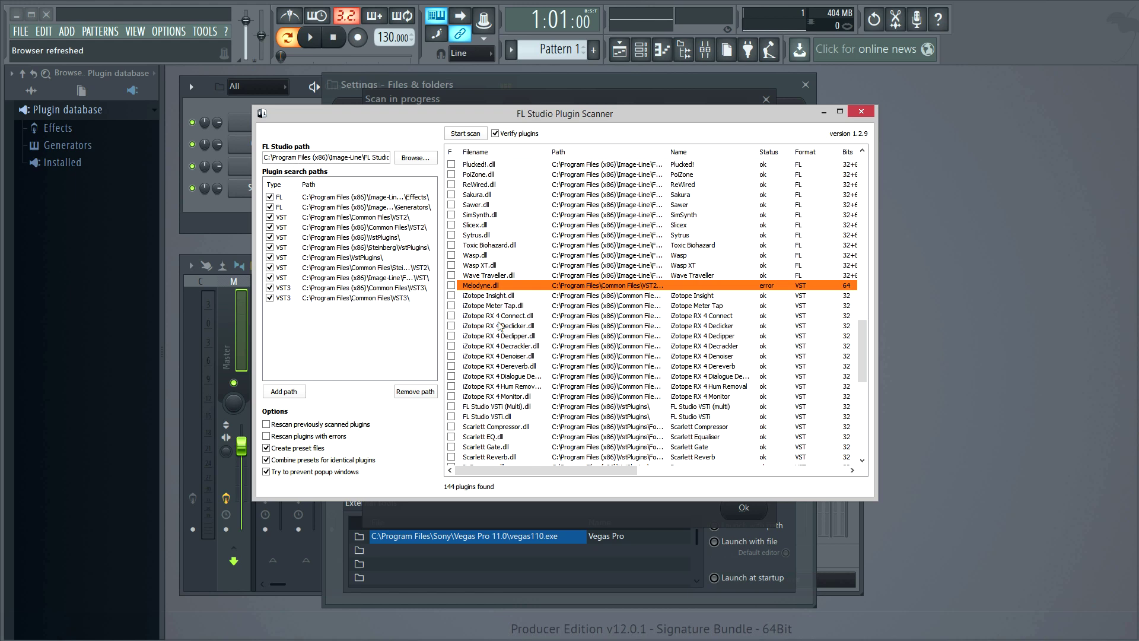
scroll(498, 325, up, 20)
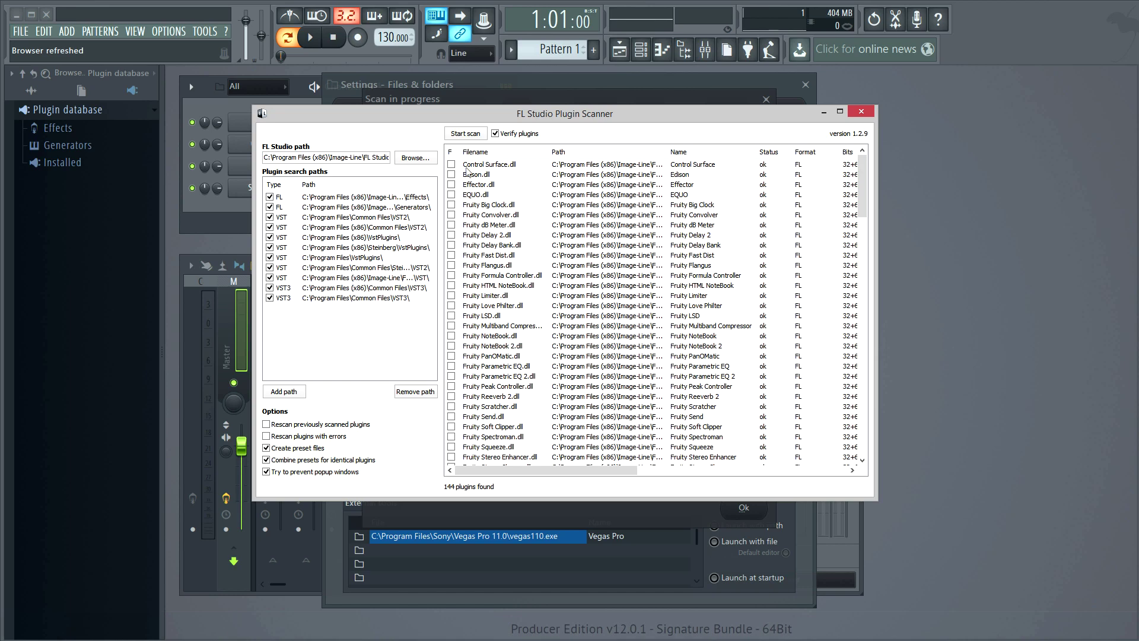
drag(862, 190, 855, 395)
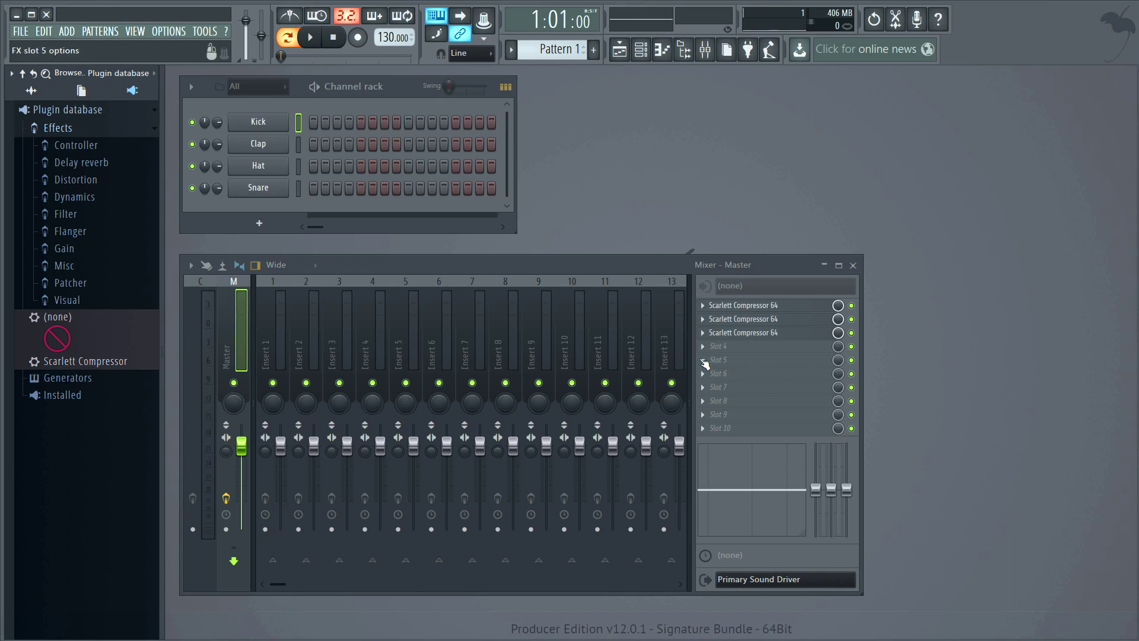
Check where Scarlett Compressor is listed in the plugin selection for Master effect slot 4
click(703, 346)
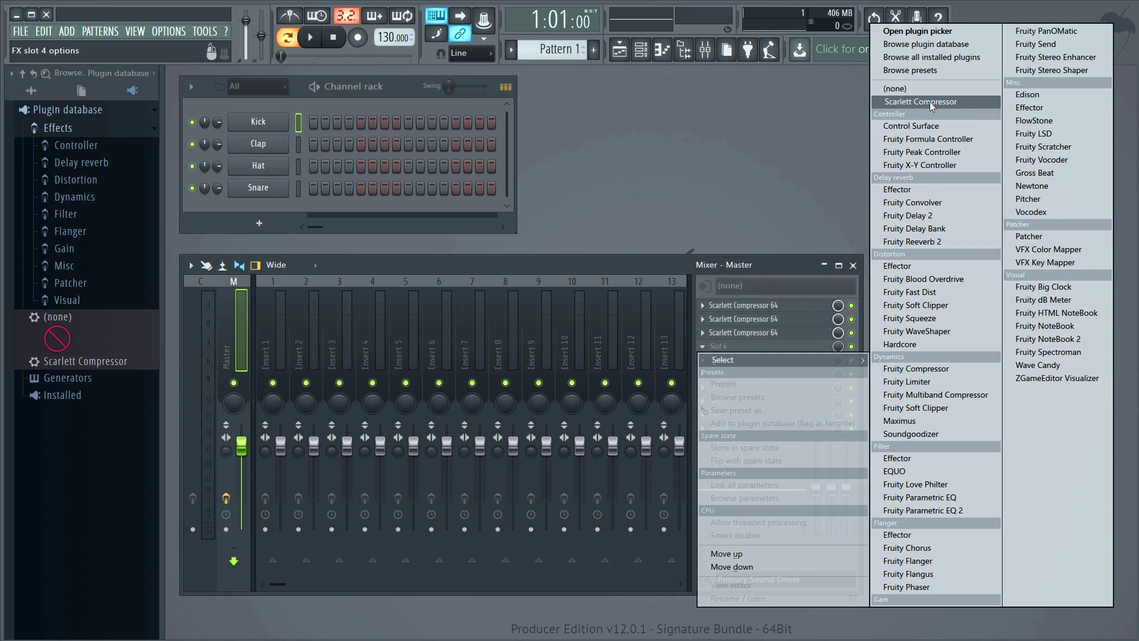
click(931, 101)
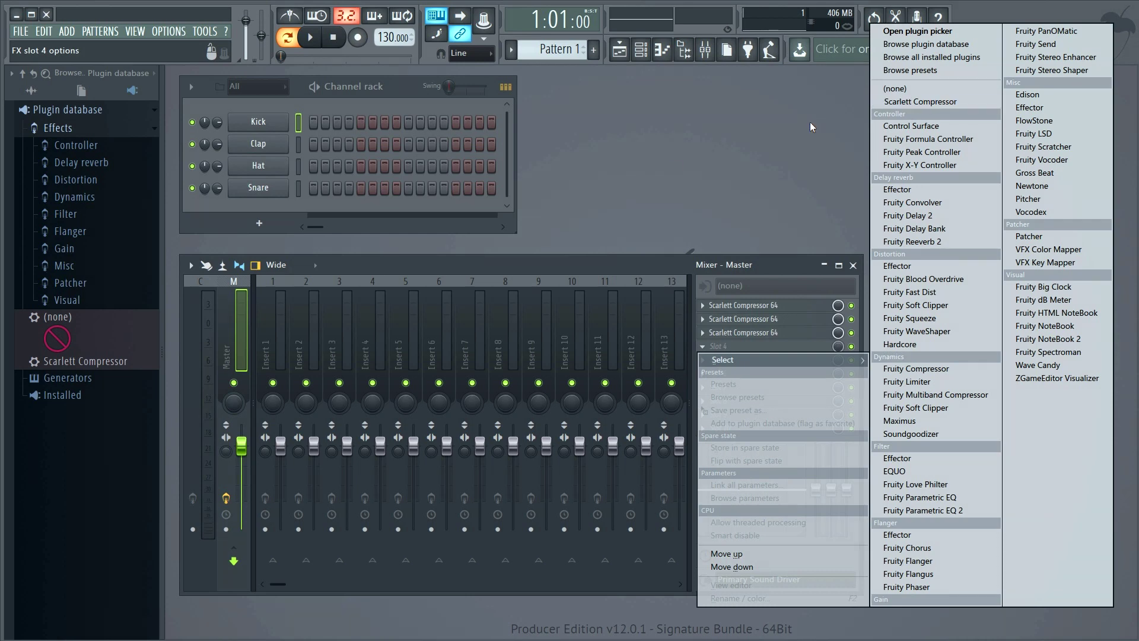